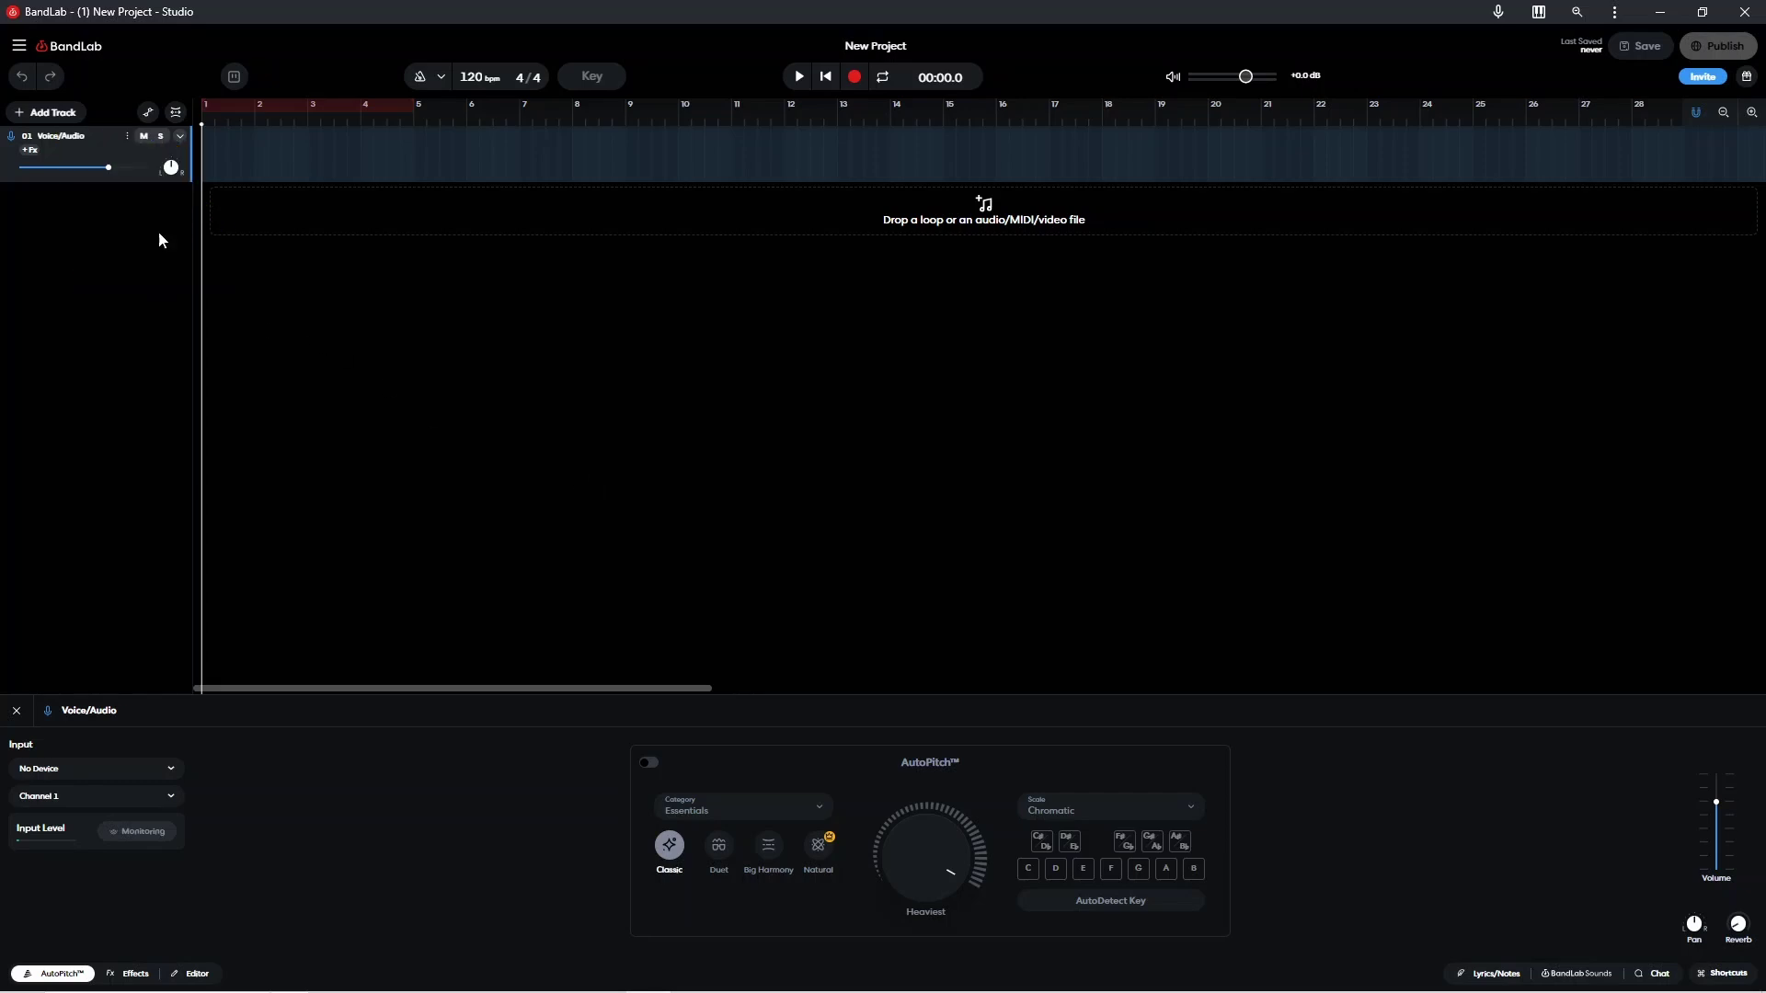
- Add a virtual instrument track and load the Classic Rock preset from Drum Kits
{"action": "left_click", "coordinate": [51, 113]}
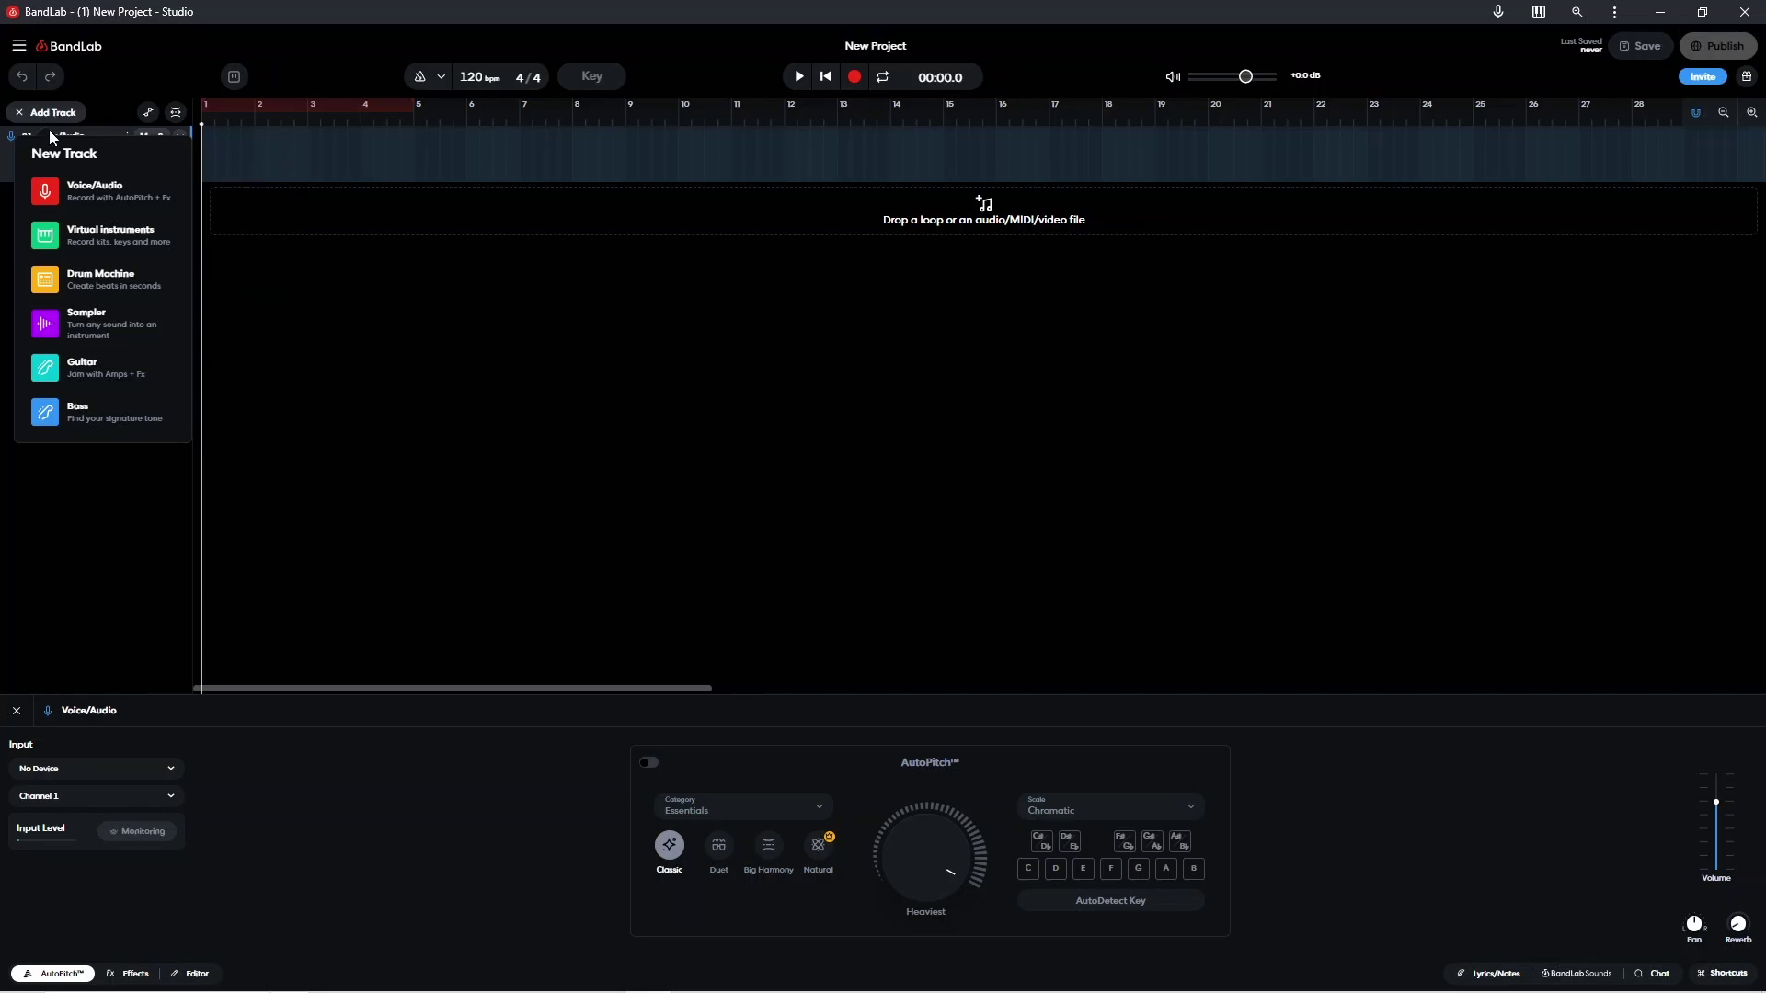
{"action": "left_click", "coordinate": [95, 241]}
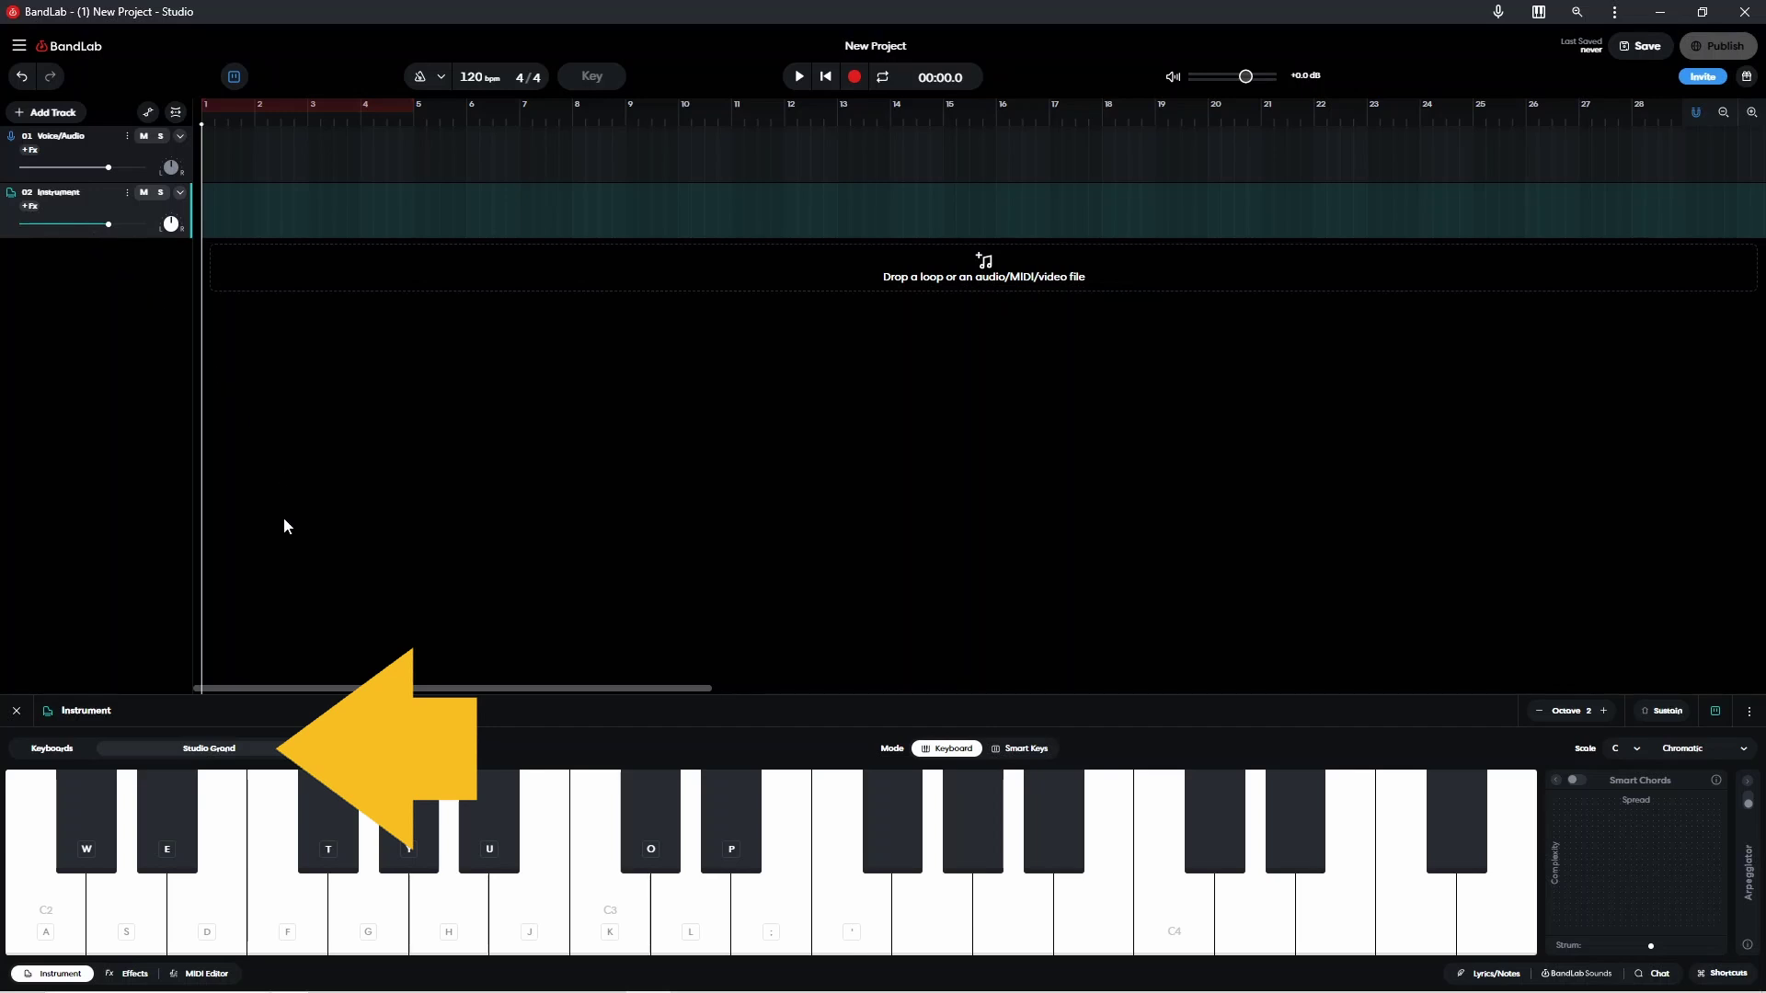
{"action": "left_click", "coordinate": [237, 751]}
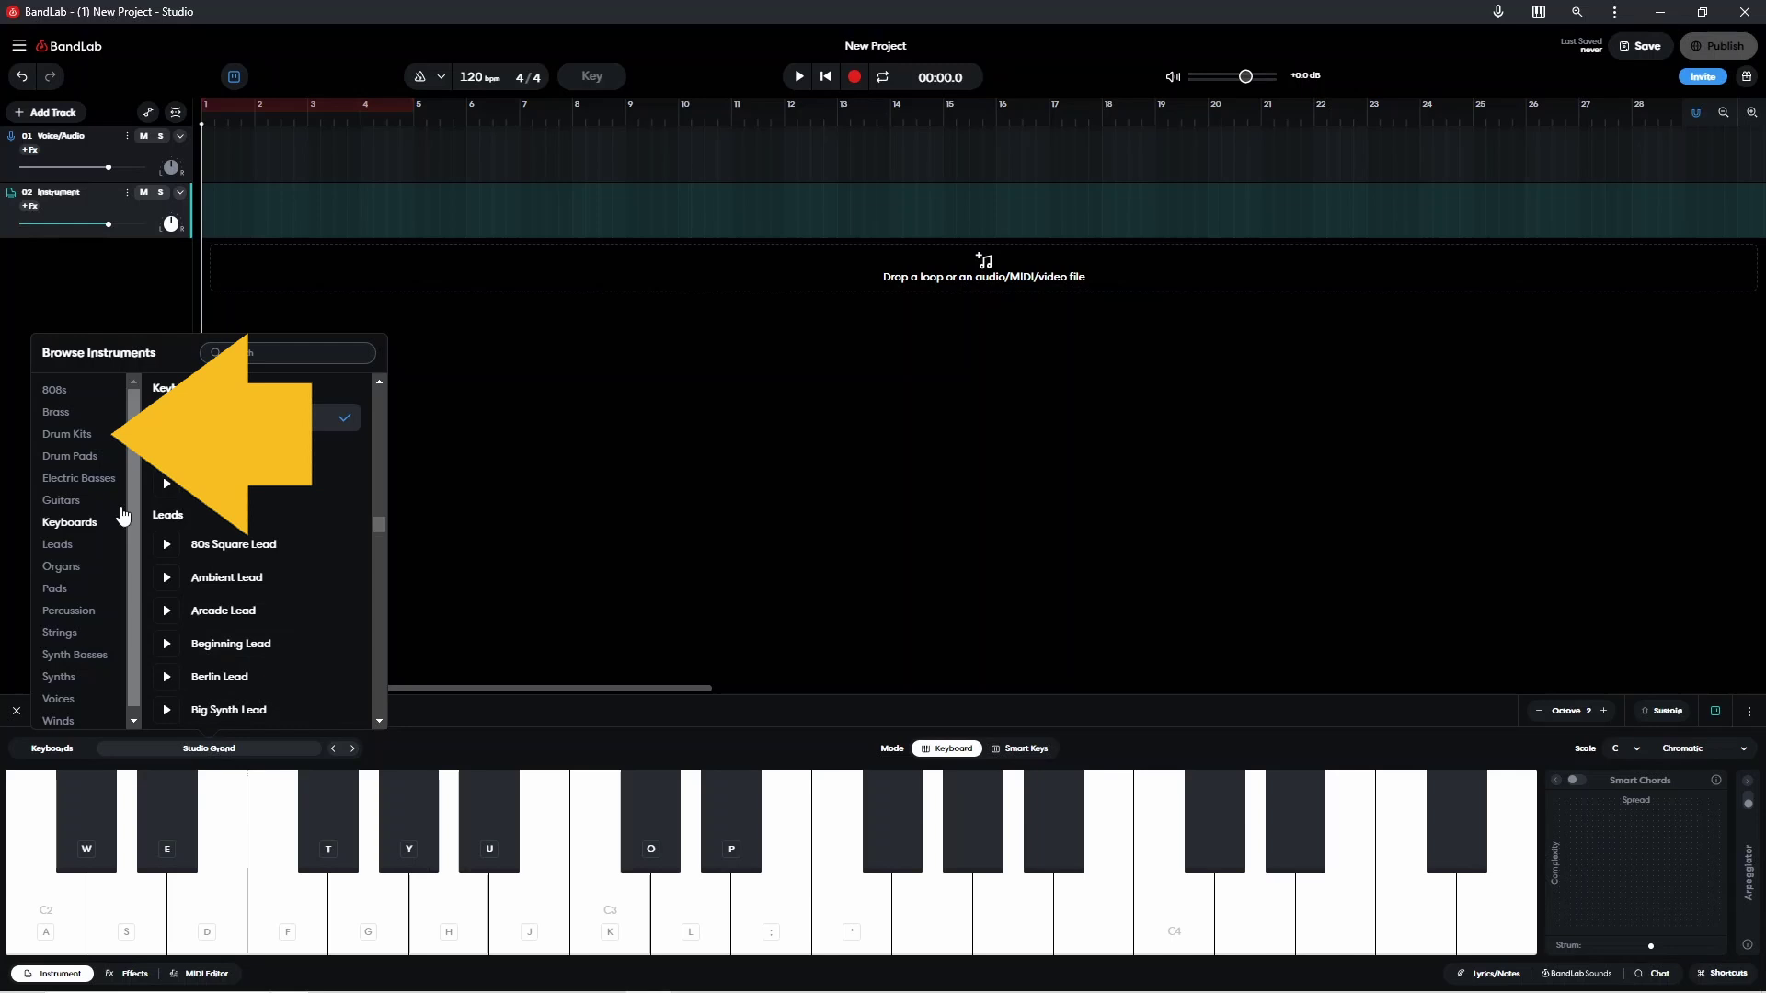
{"action": "left_click", "coordinate": [75, 438]}
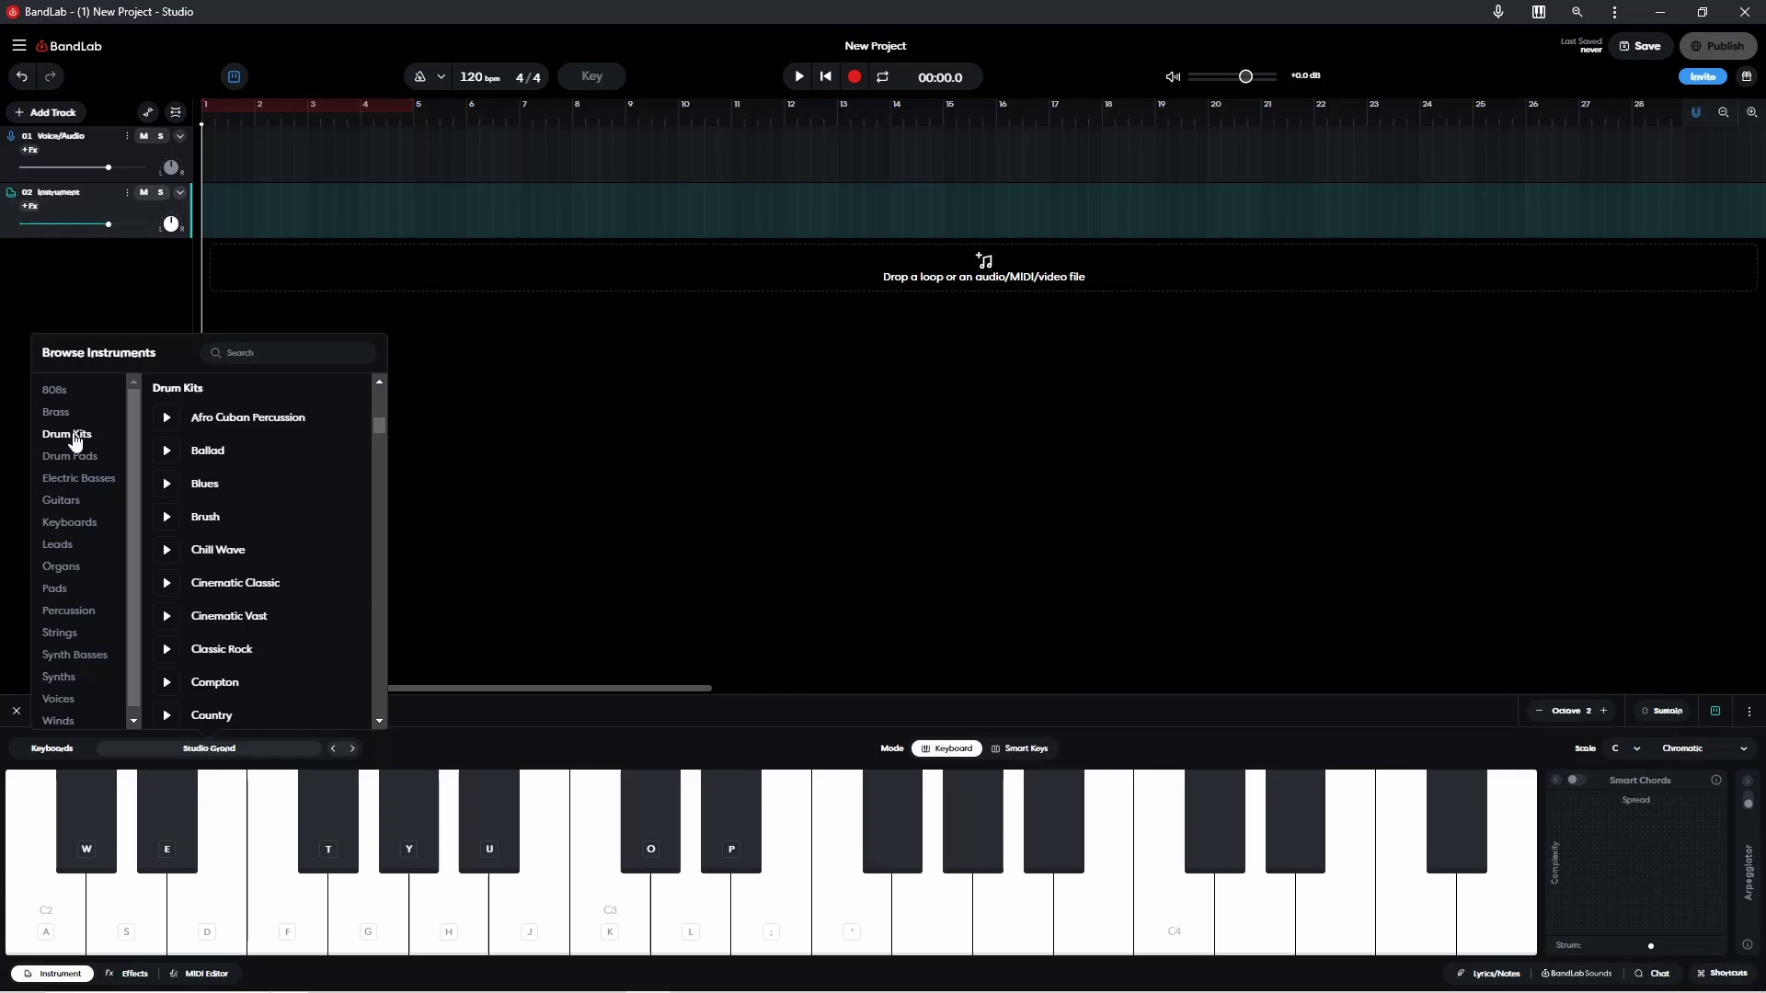
{"action": "left_click", "coordinate": [231, 650]}
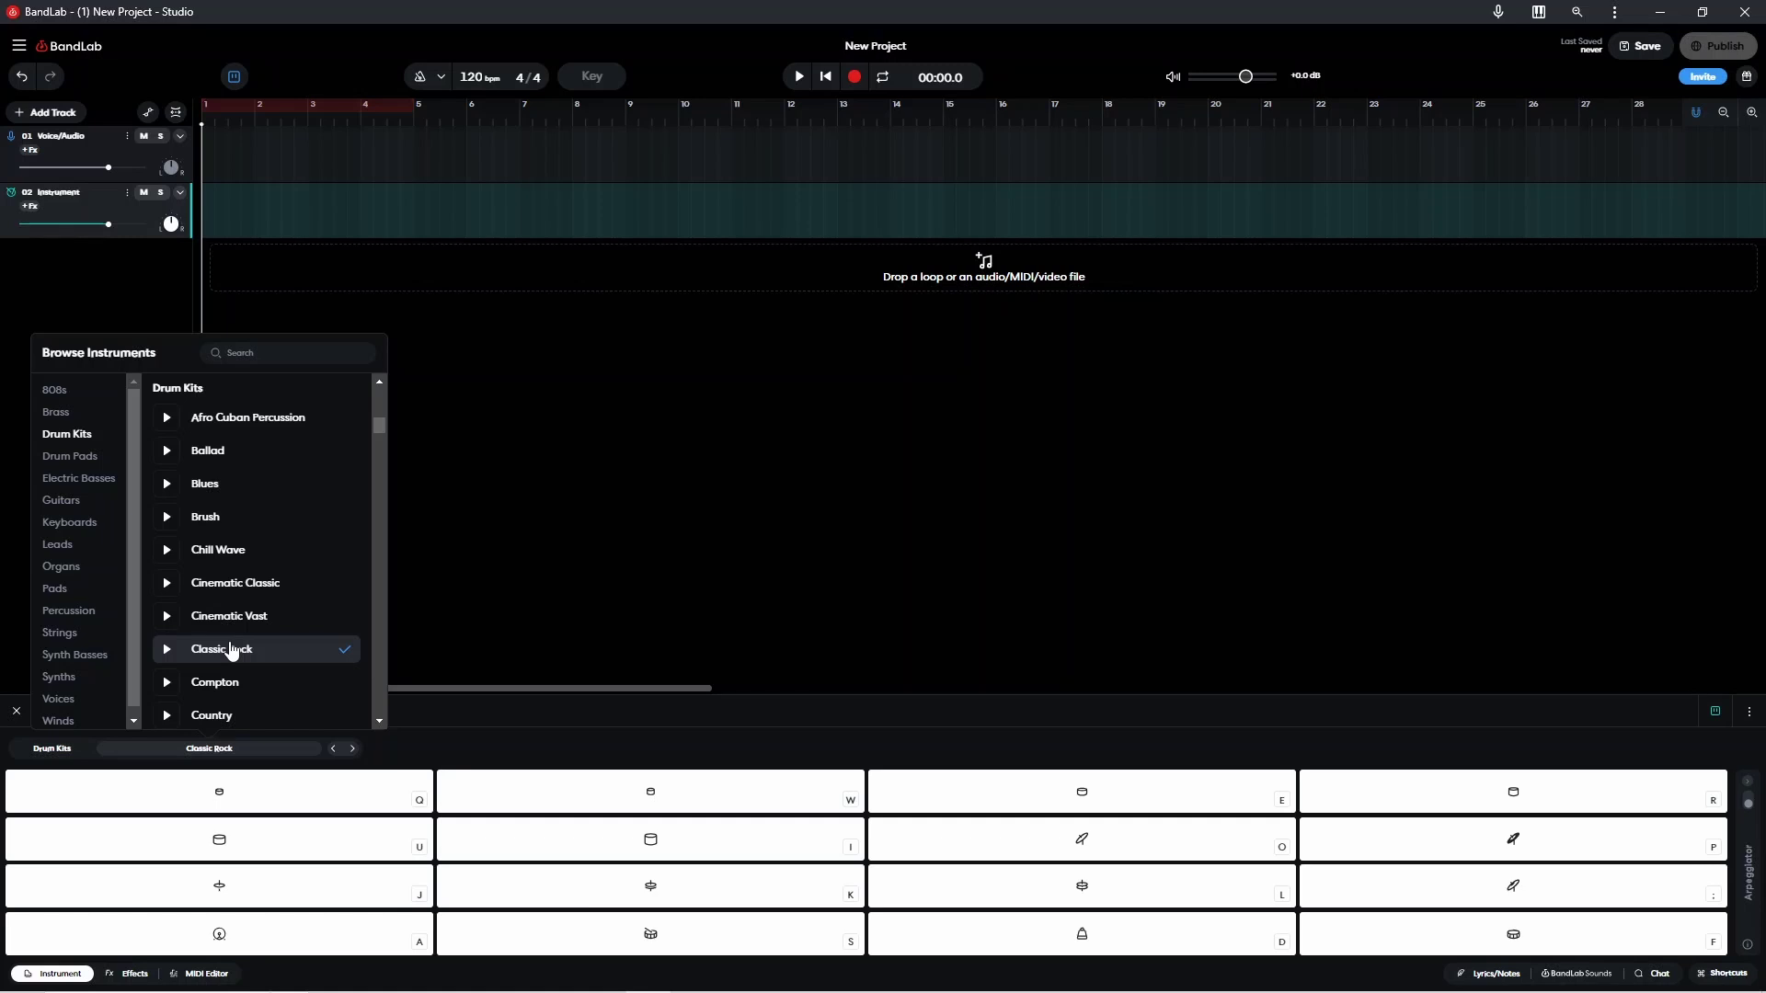
{"action": "left_click", "coordinate": [733, 638]}
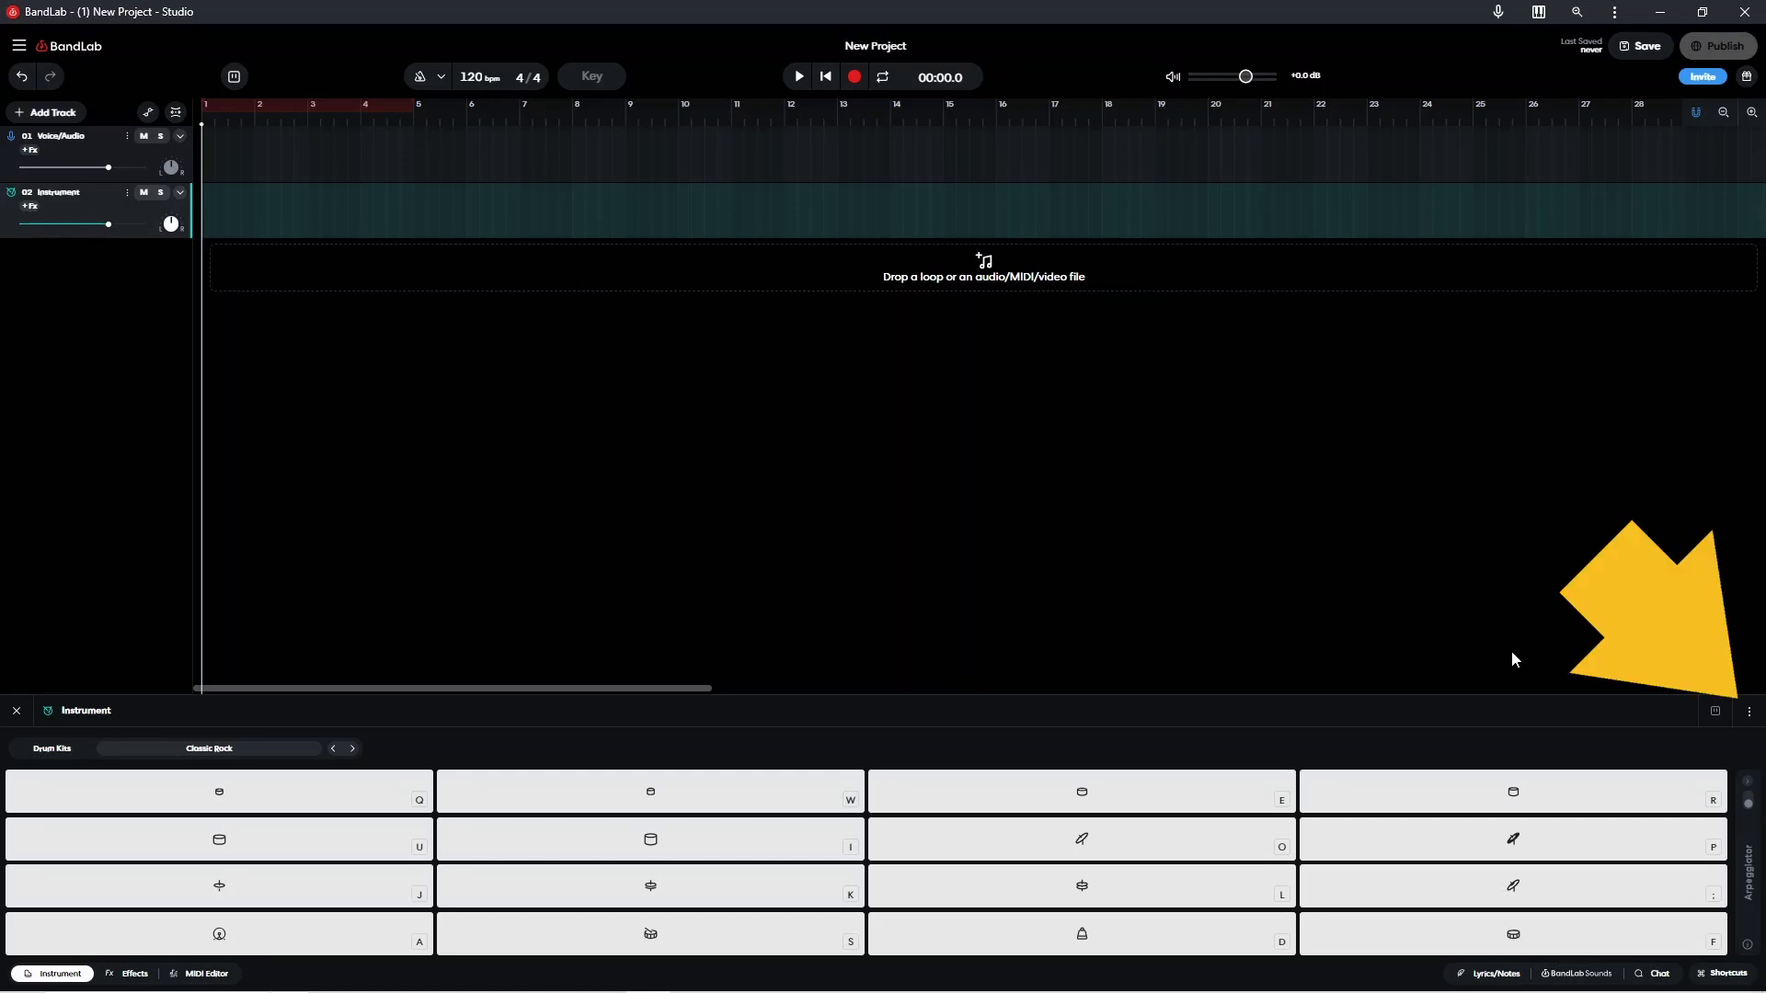
- Choose Vortex Wireless 2 as the instrument track's MIDI device and confirm the setting
{"action": "left_click", "coordinate": [1750, 713]}
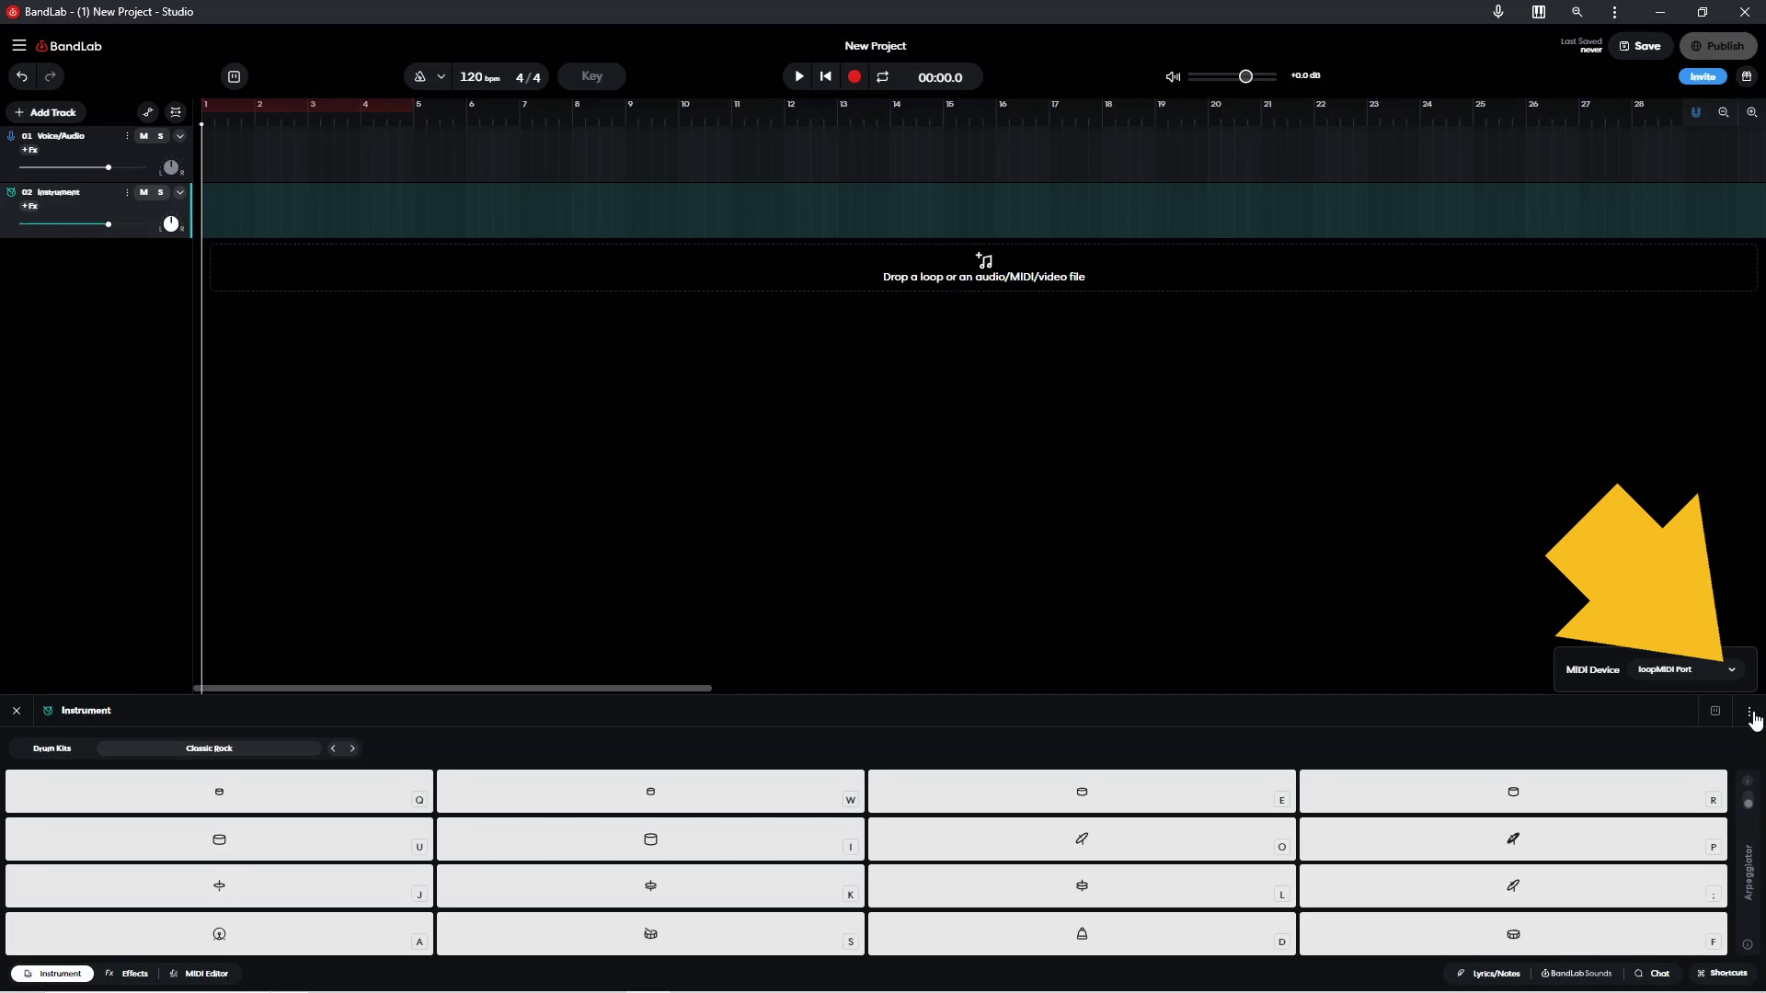
{"action": "left_click", "coordinate": [1735, 677]}
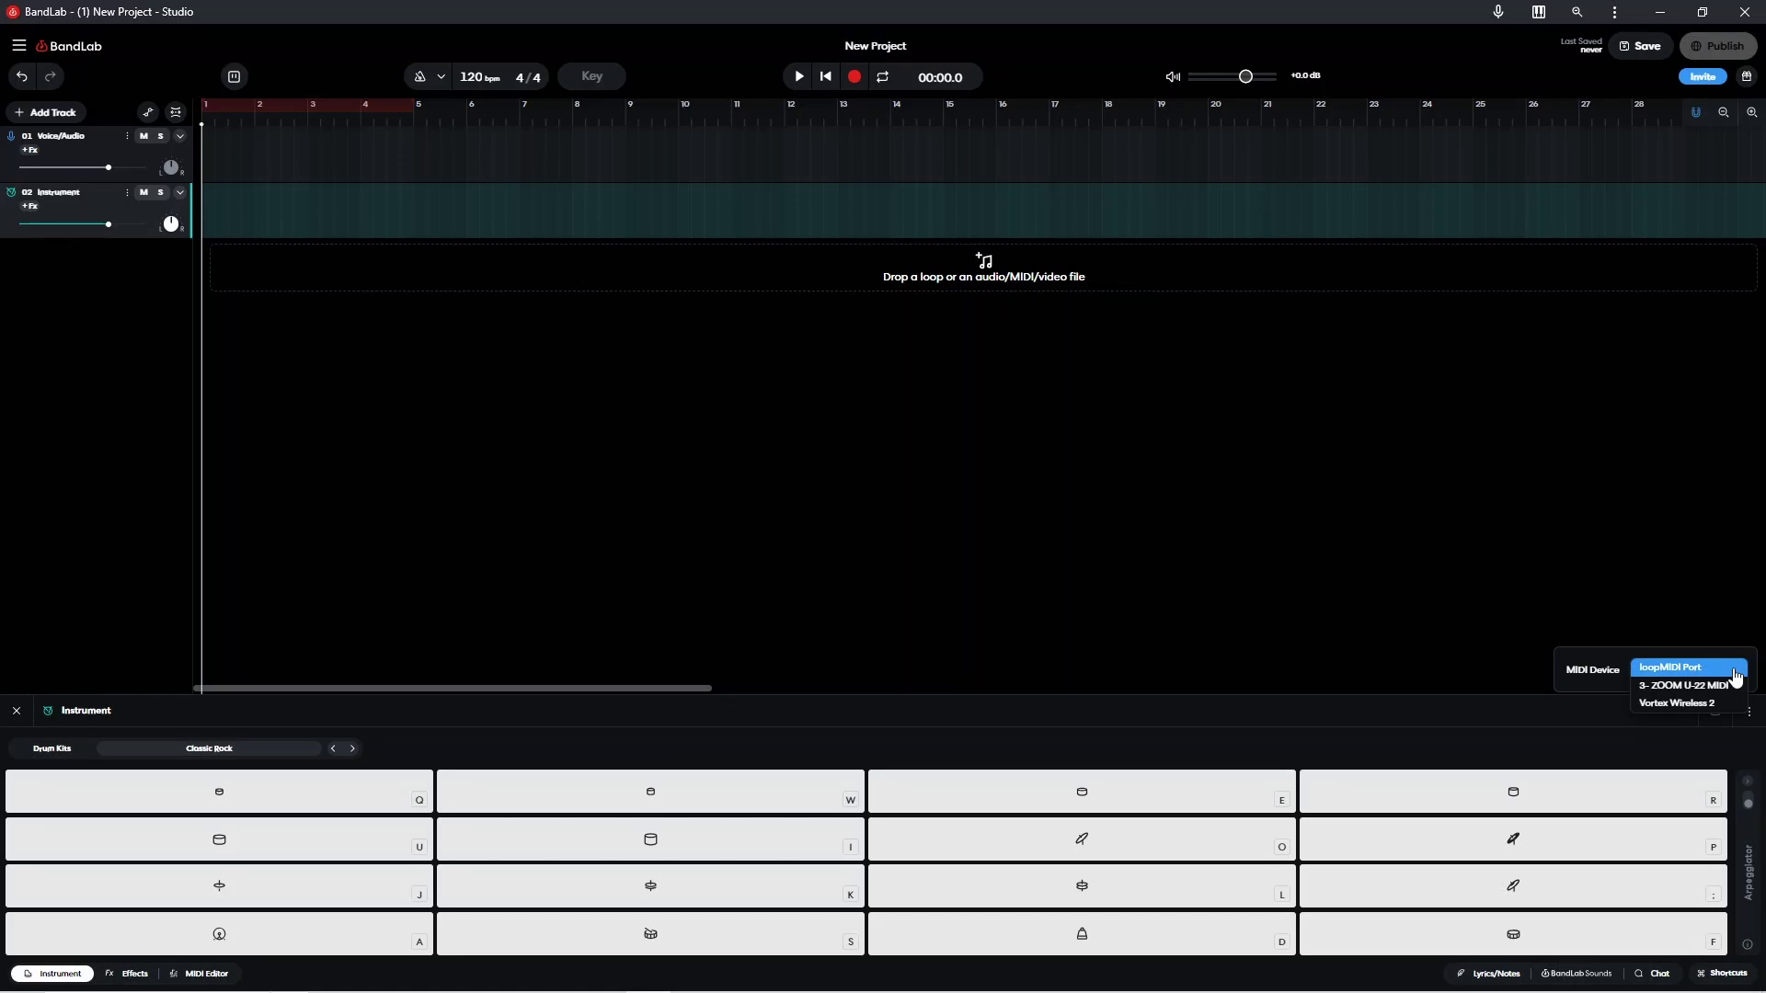
{"action": "left_click", "coordinate": [1700, 701]}
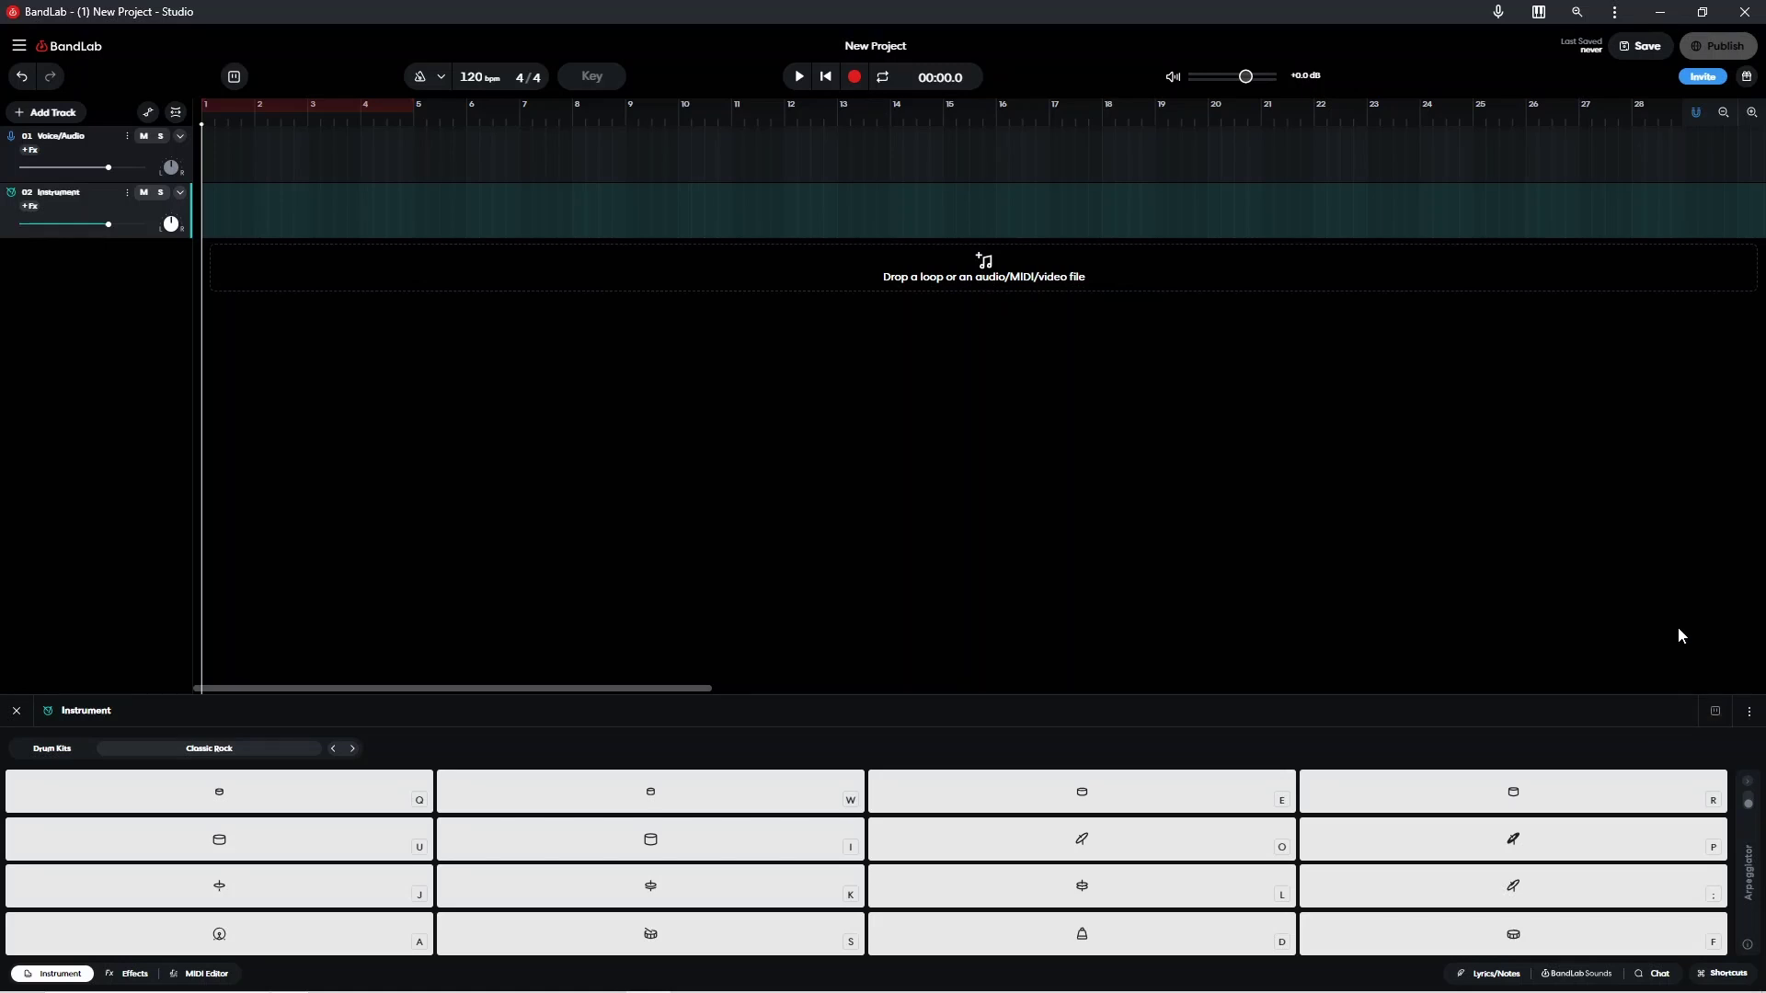
{"action": "left_click", "coordinate": [1748, 713]}
{"action": "key", "text": "a"}
{"action": "key", "text": "s"}
{"action": "key", "text": "j"}
{"action": "key", "text": "i"}
{"action": "key", "text": "u"}
- Turn on MIDI mapping mode via View > MIDI Mappings in the main menu
{"action": "left_click", "coordinate": [21, 47]}
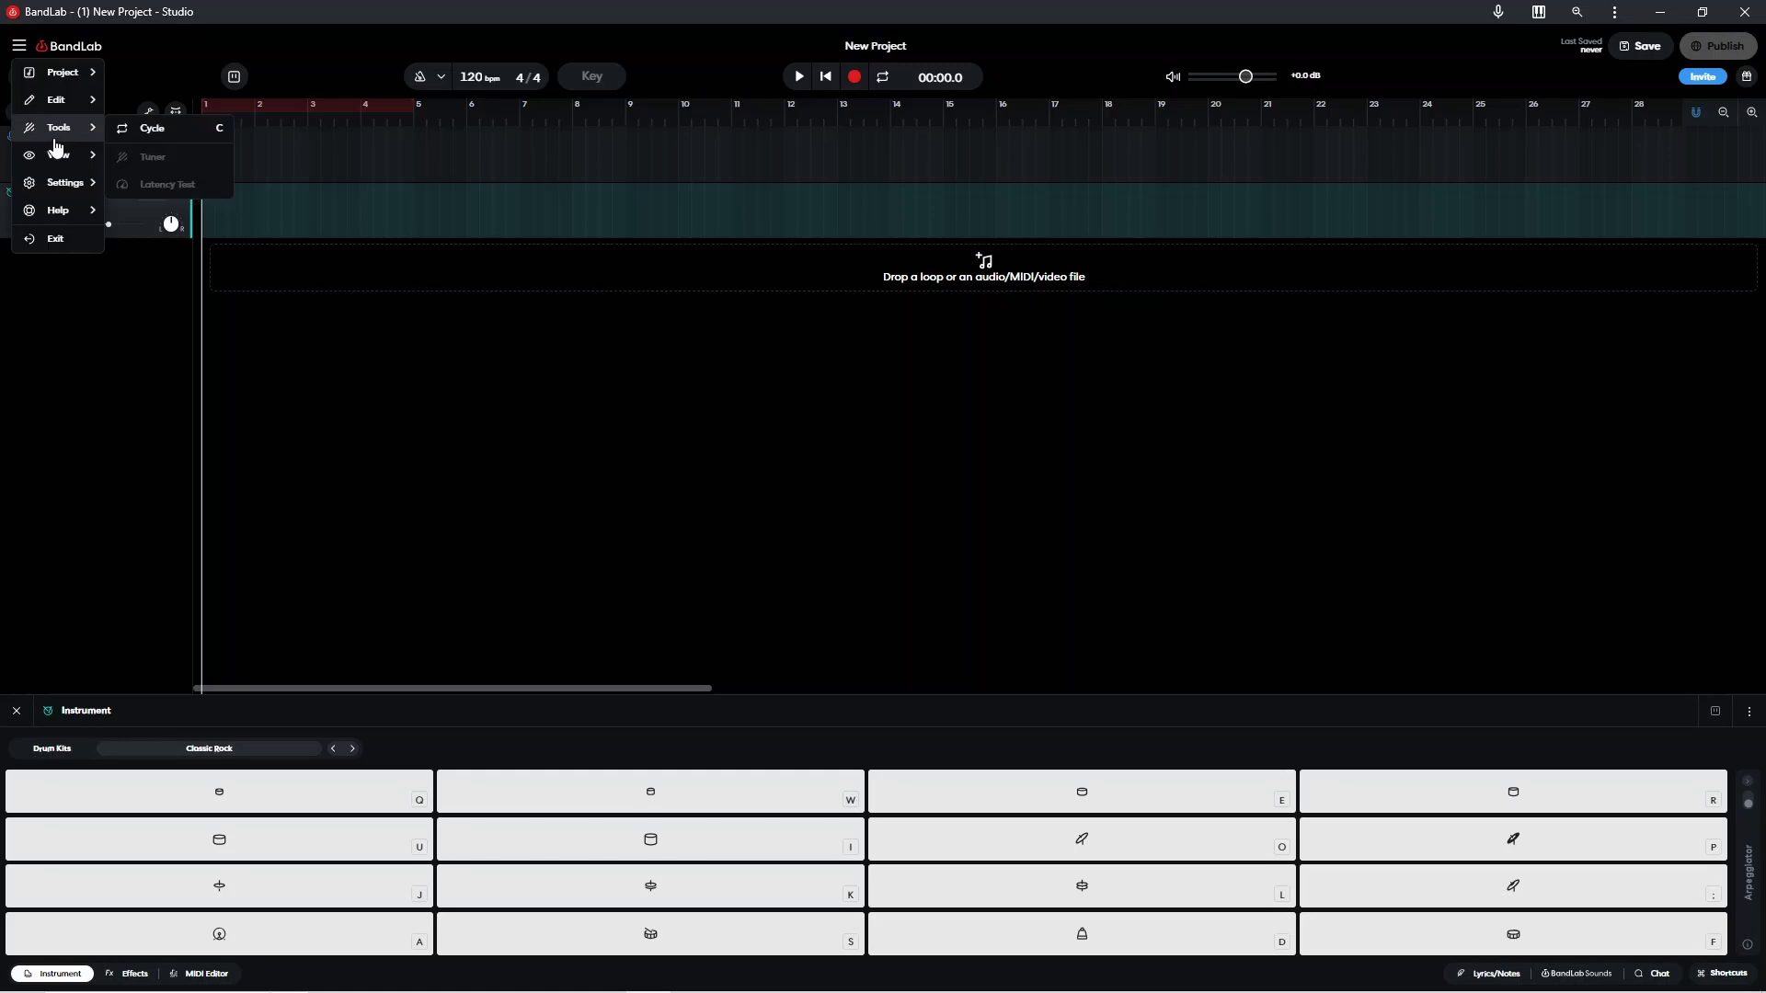
{"action": "mouse_move", "coordinate": [57, 156]}
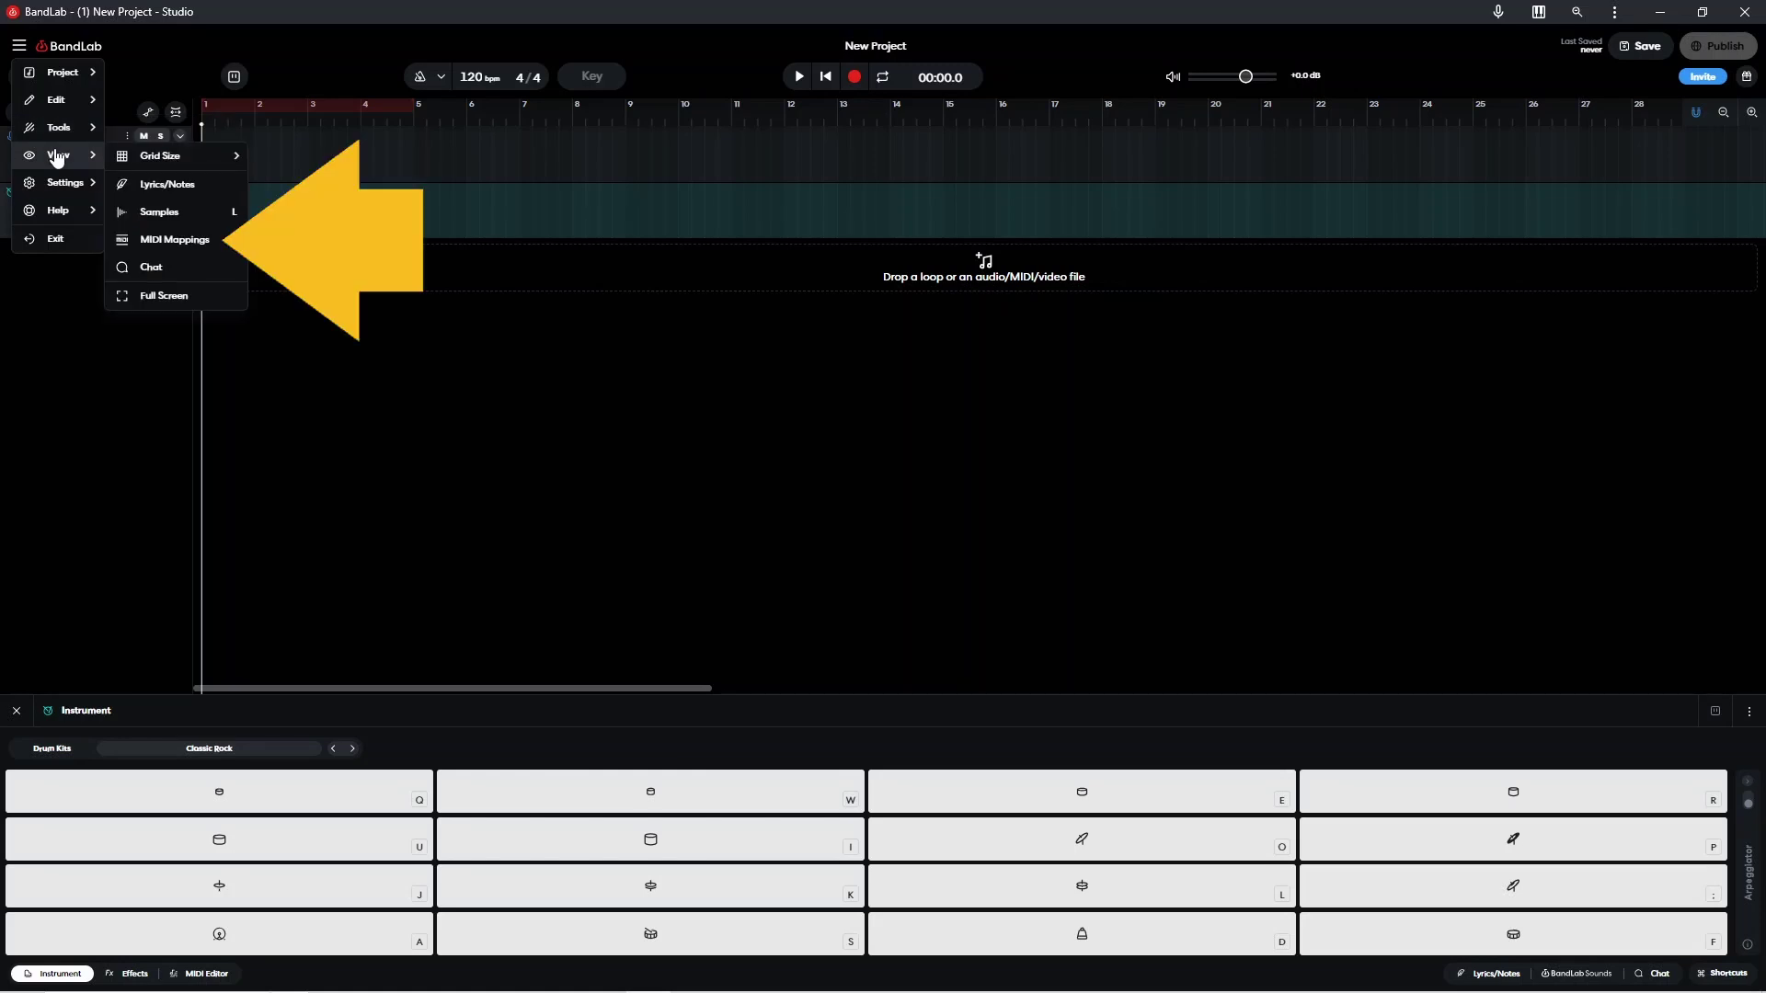
{"action": "left_click", "coordinate": [187, 247]}
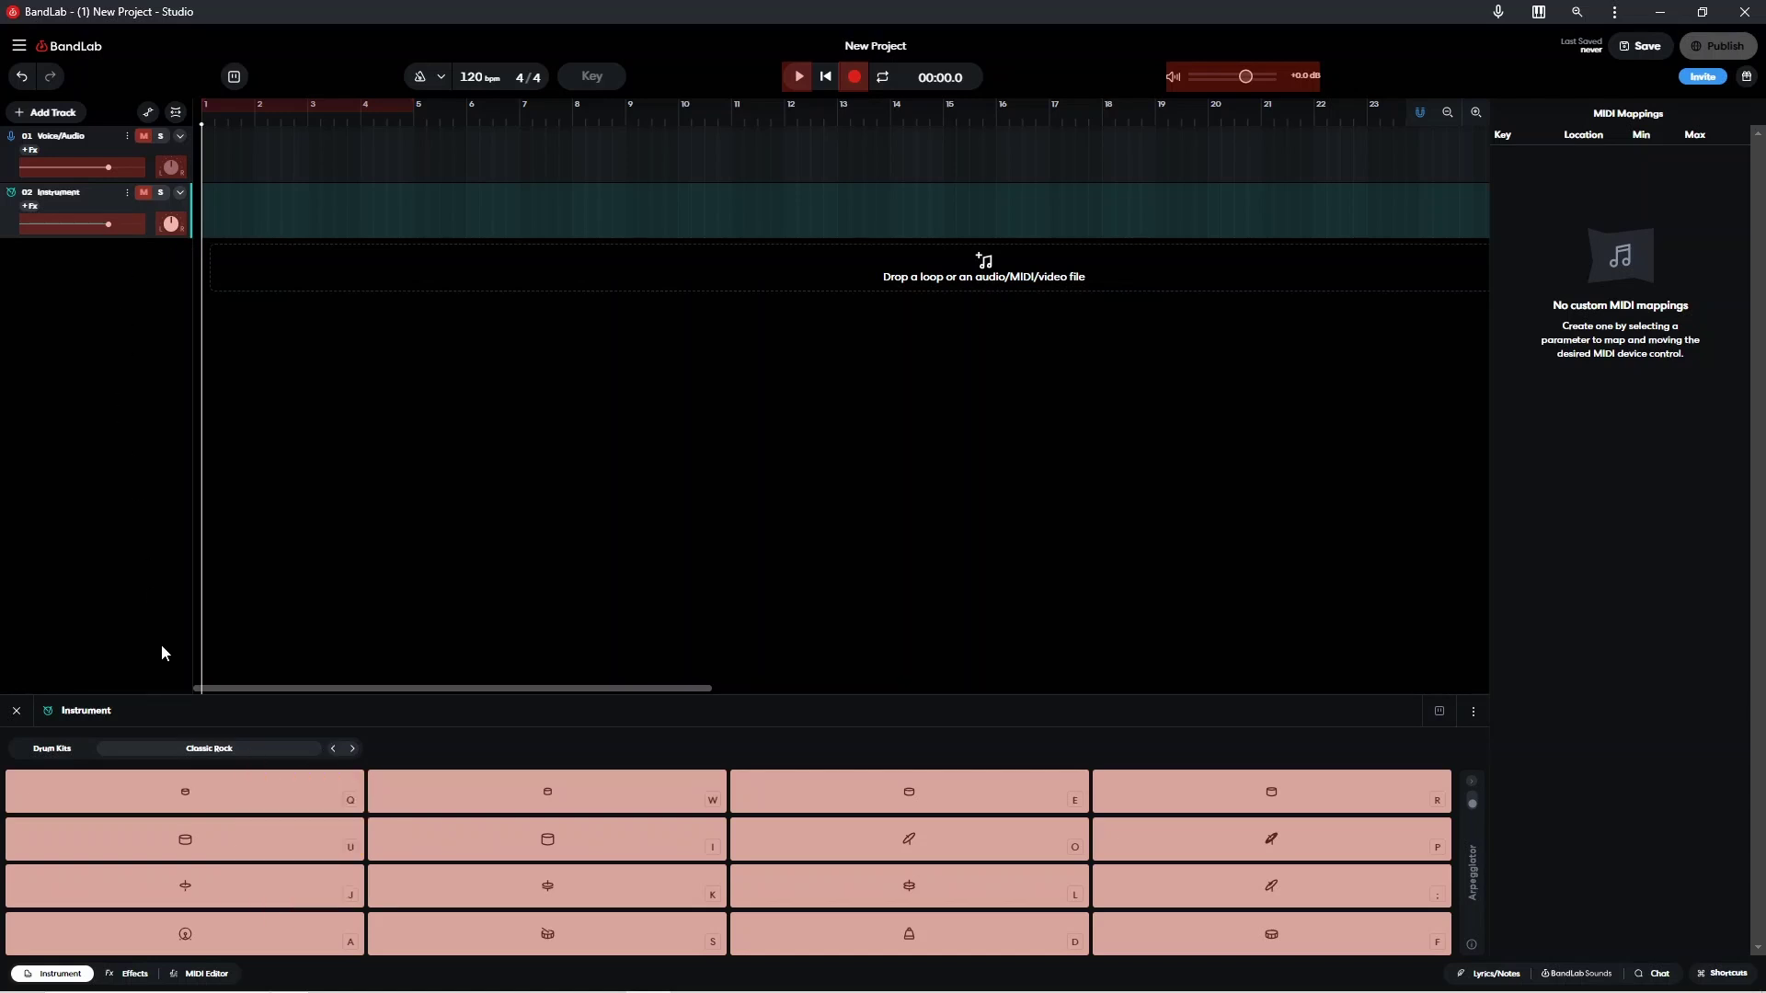
- Select the A pad to receive the Note 36 (C2) kick mapping
{"action": "left_click", "coordinate": [202, 934]}
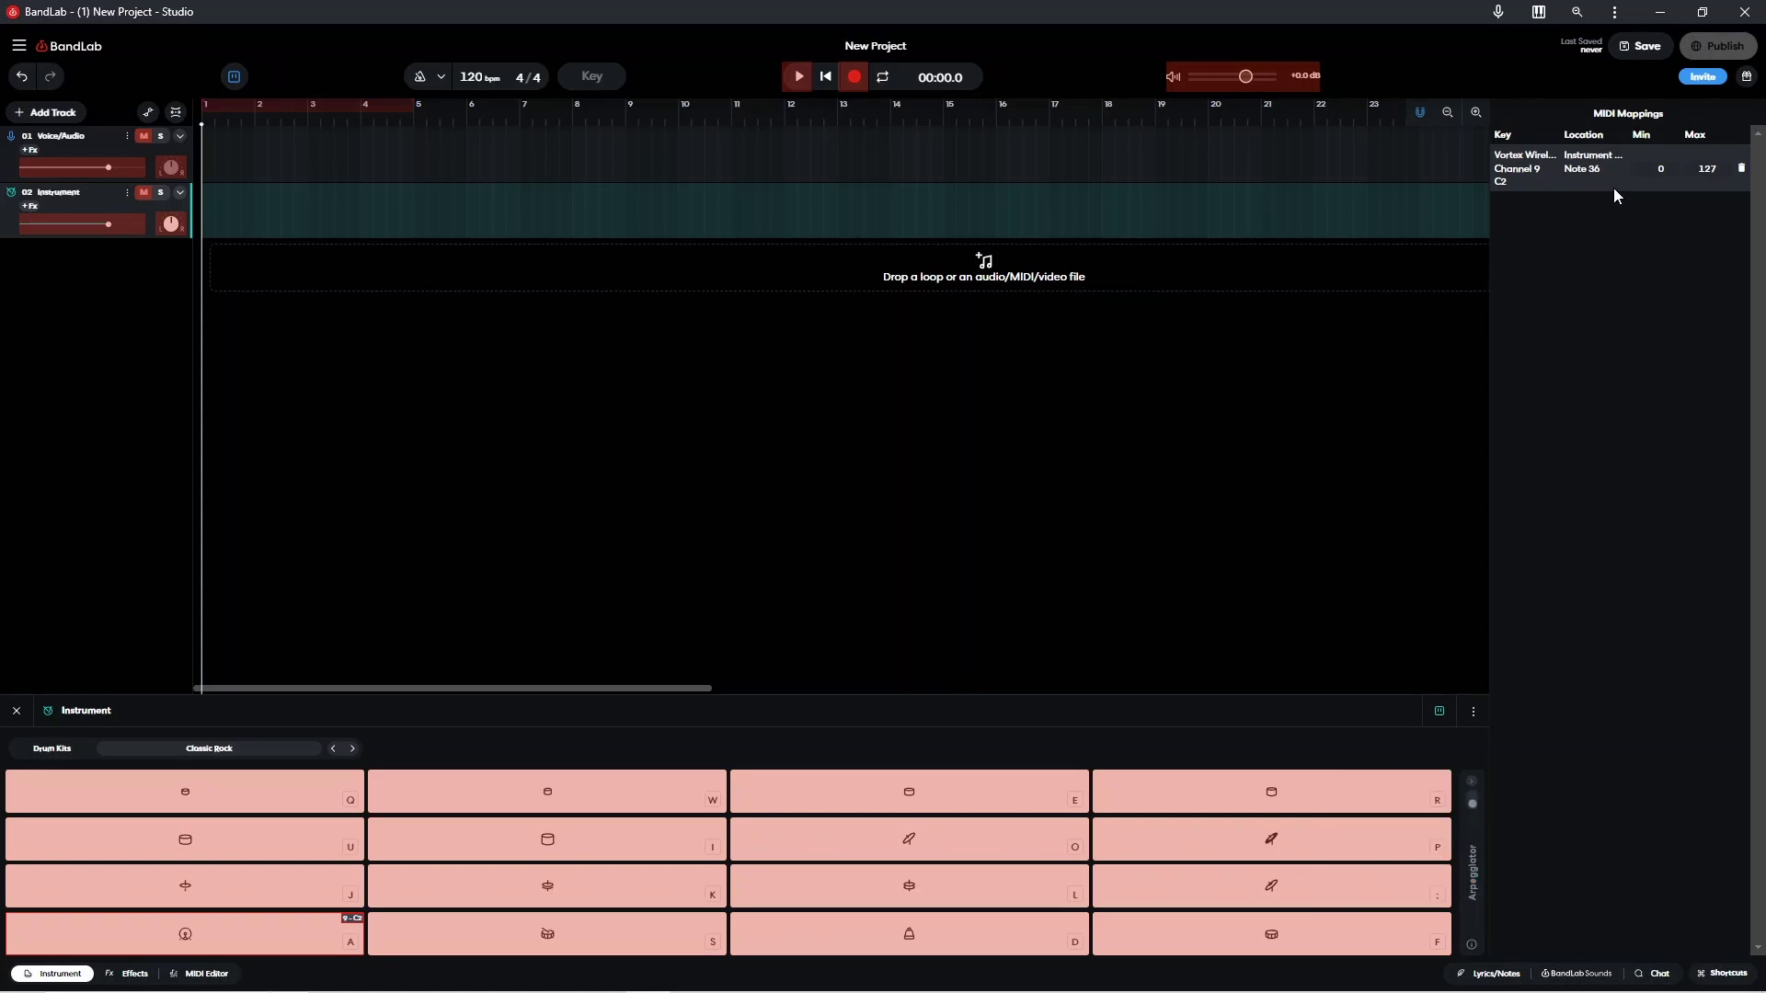
- Map the Snare pad to note 38 (C#2) and remove an unwanted note 38 mapping
{"action": "left_click", "coordinate": [1226, 943]}
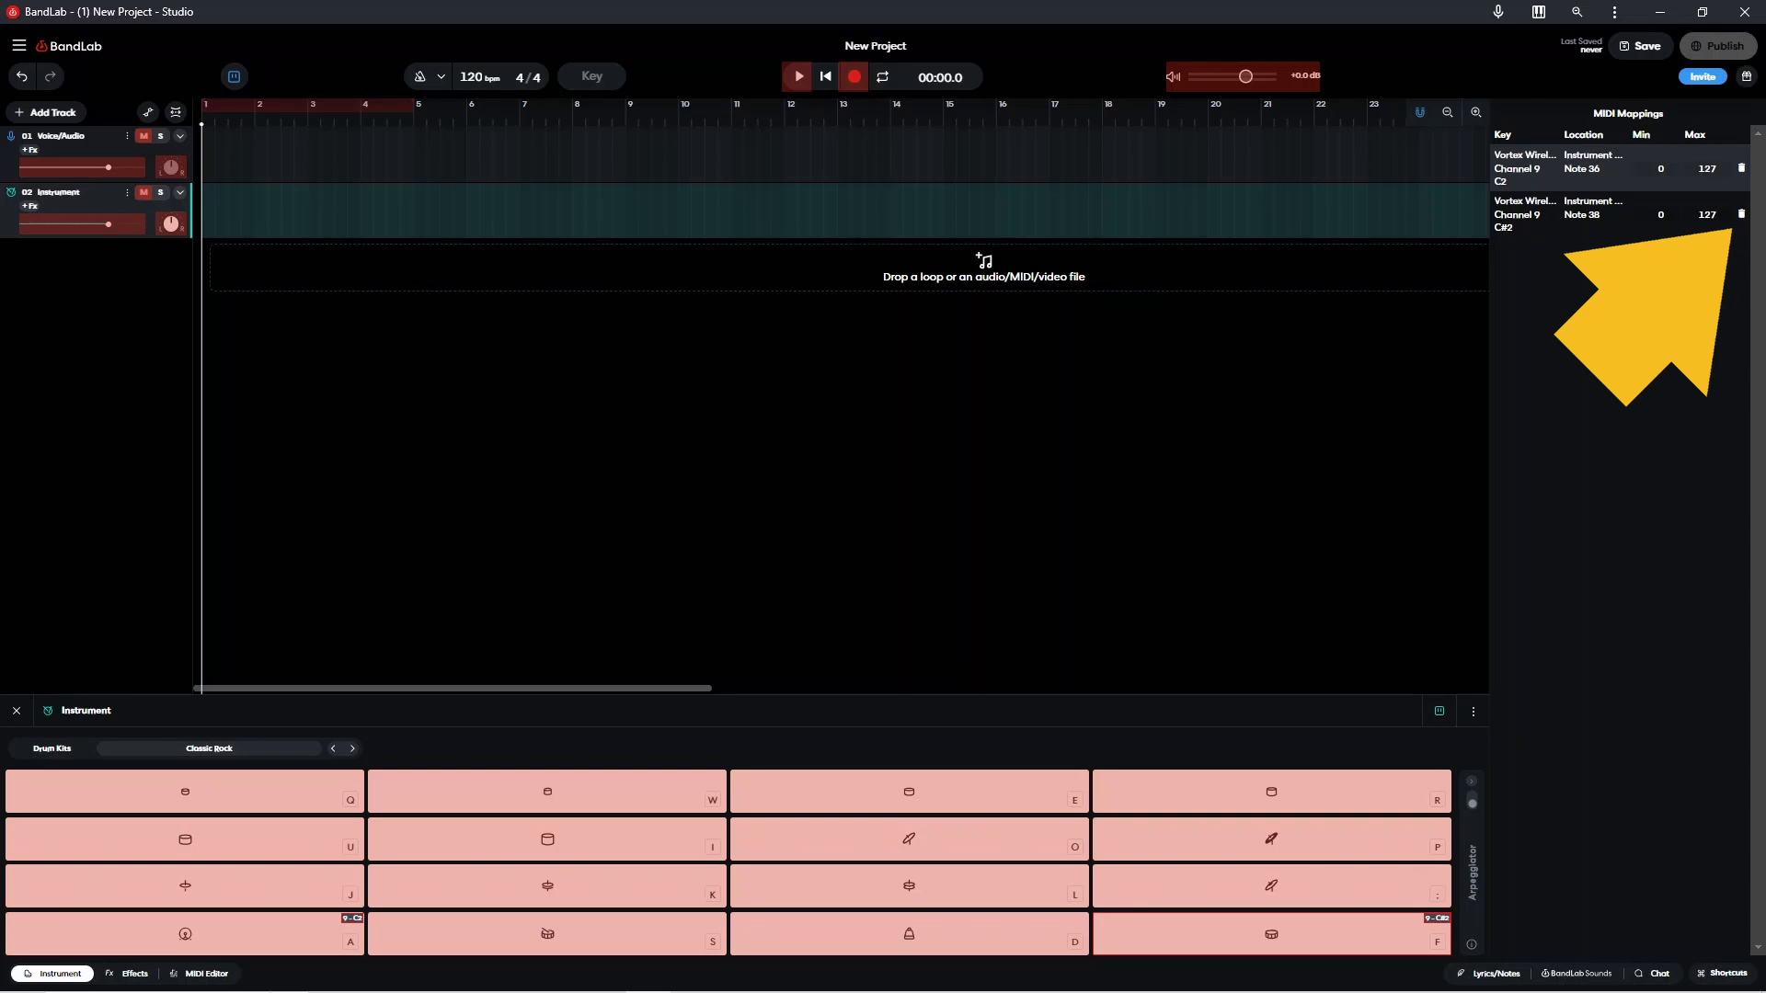
{"action": "left_click", "coordinate": [1743, 215]}
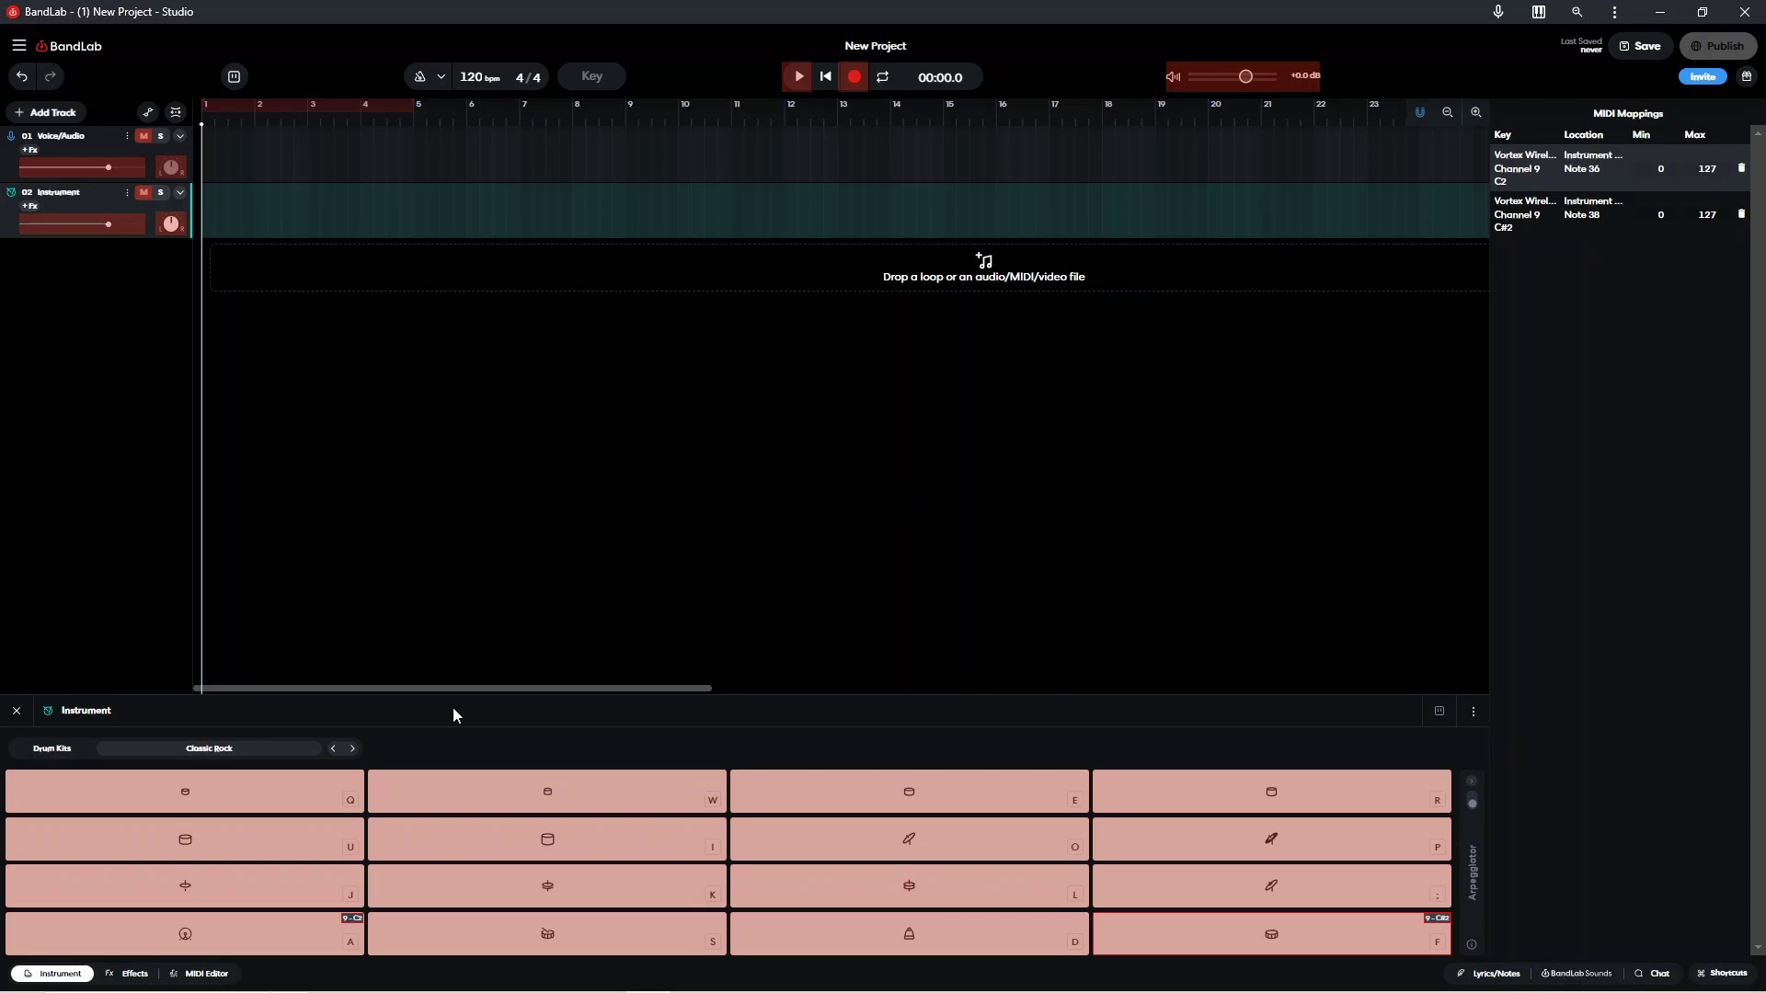
- Assign the Closed Hi-Hat pad to note 42 and the Open Hi-Hat pad to note 46
{"action": "left_click", "coordinate": [260, 892]}
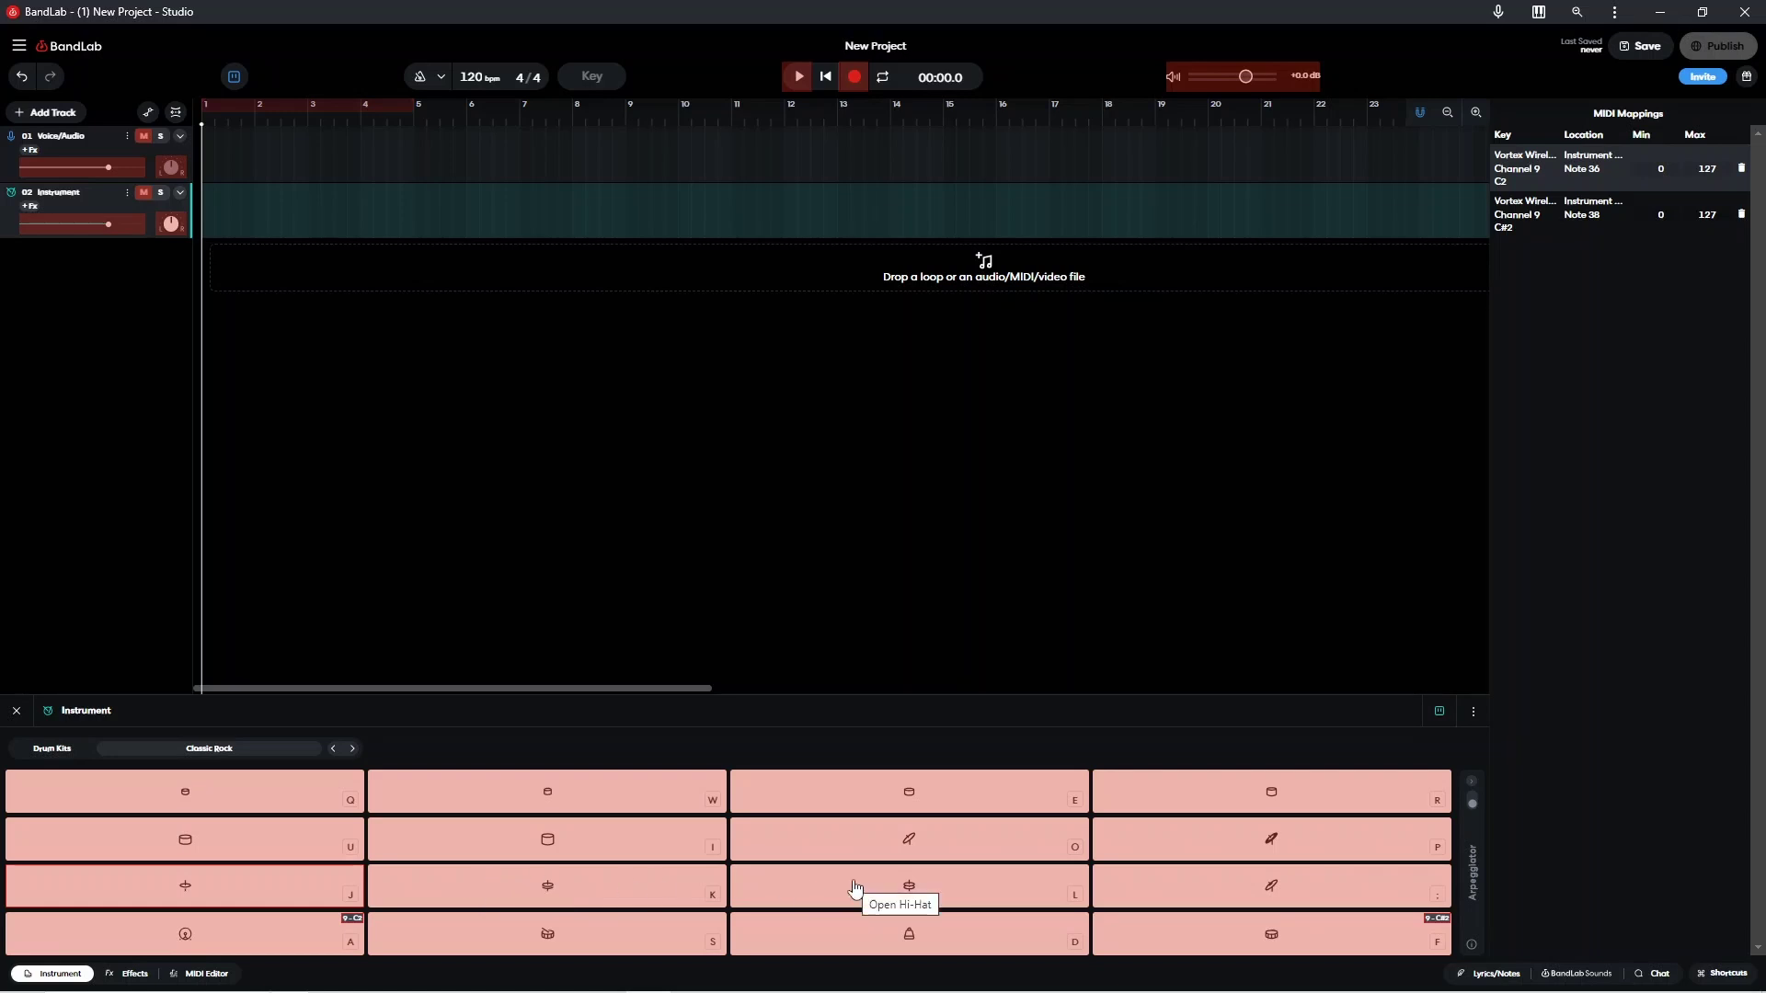
{"action": "left_click", "coordinate": [253, 885]}
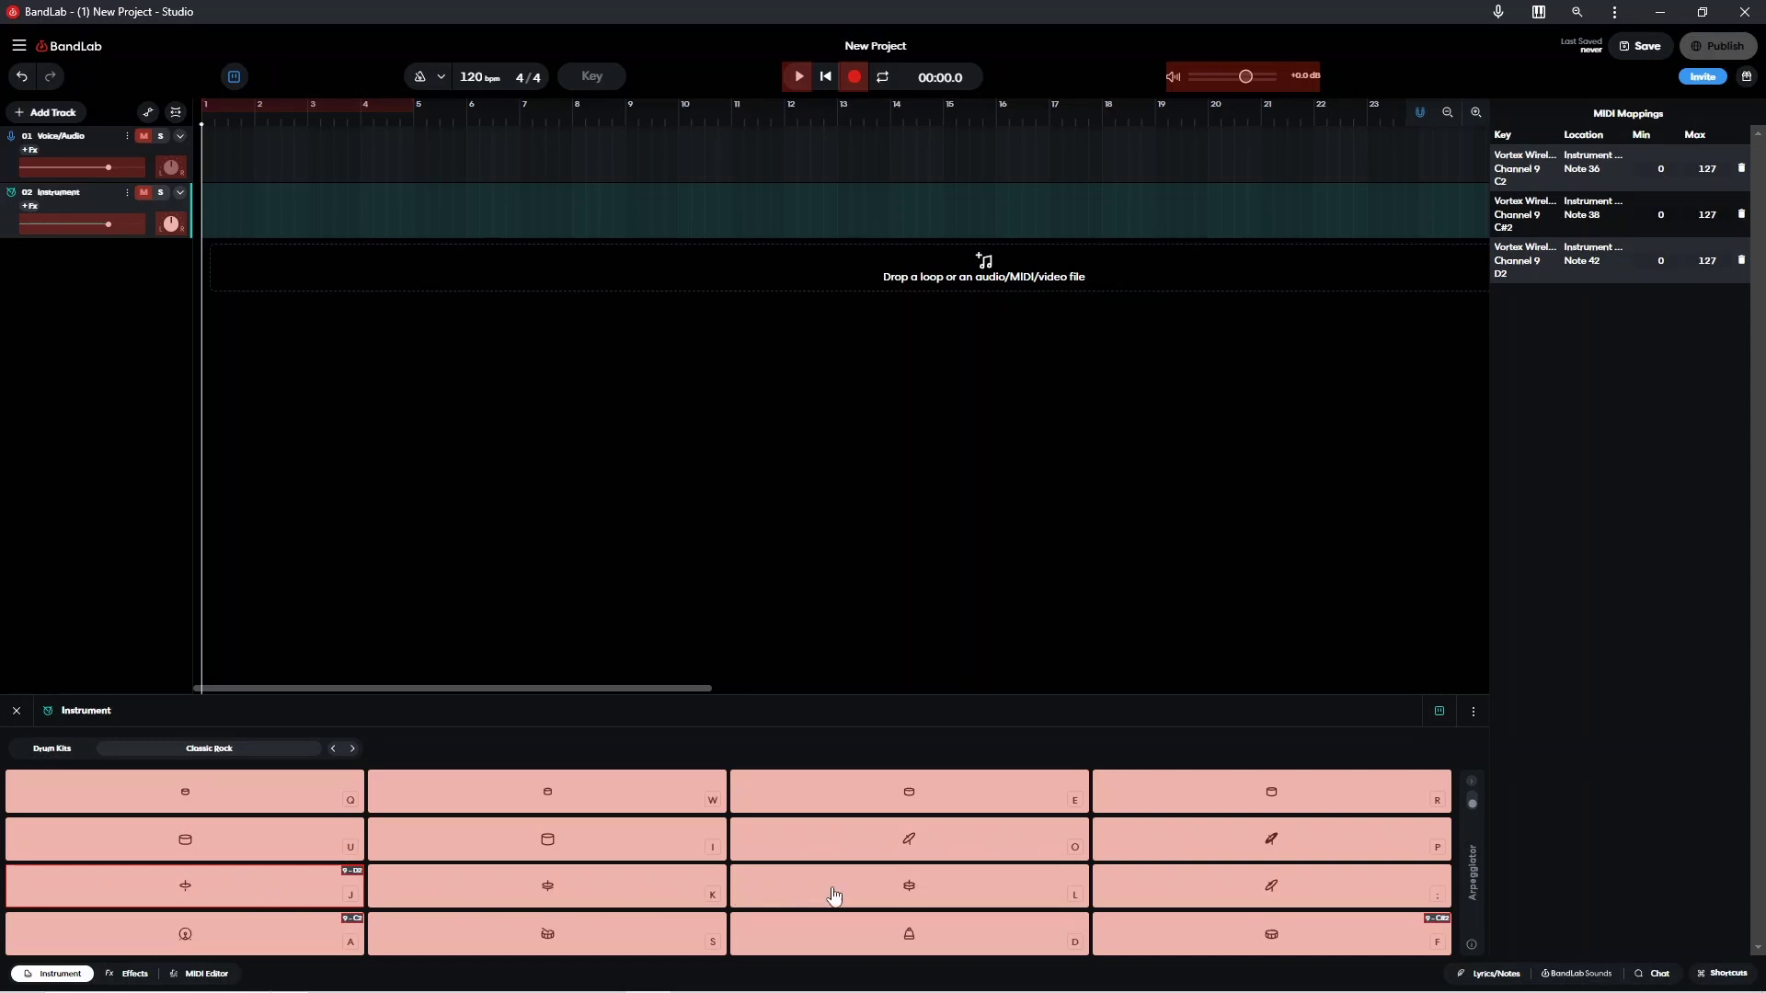
{"action": "left_click", "coordinate": [904, 889]}
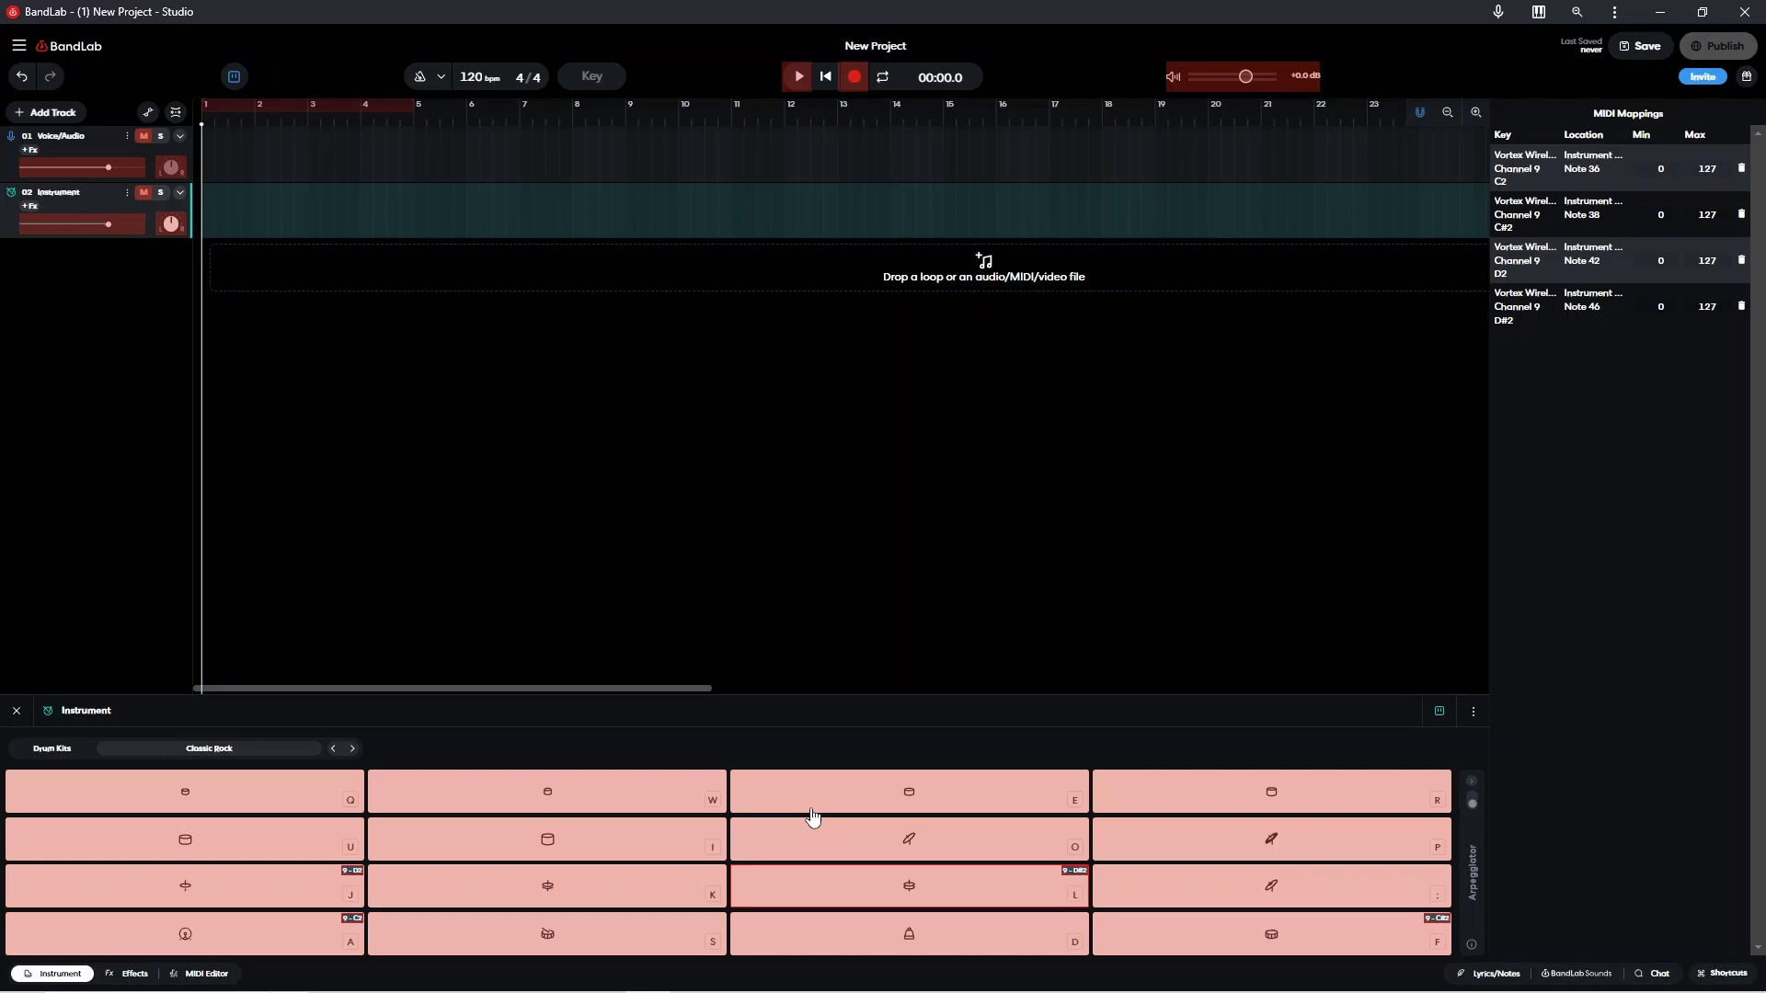
- Map pads Q, E, U and O to MIDI notes 50, 47, 43 and 49
{"action": "left_click", "coordinate": [285, 797]}
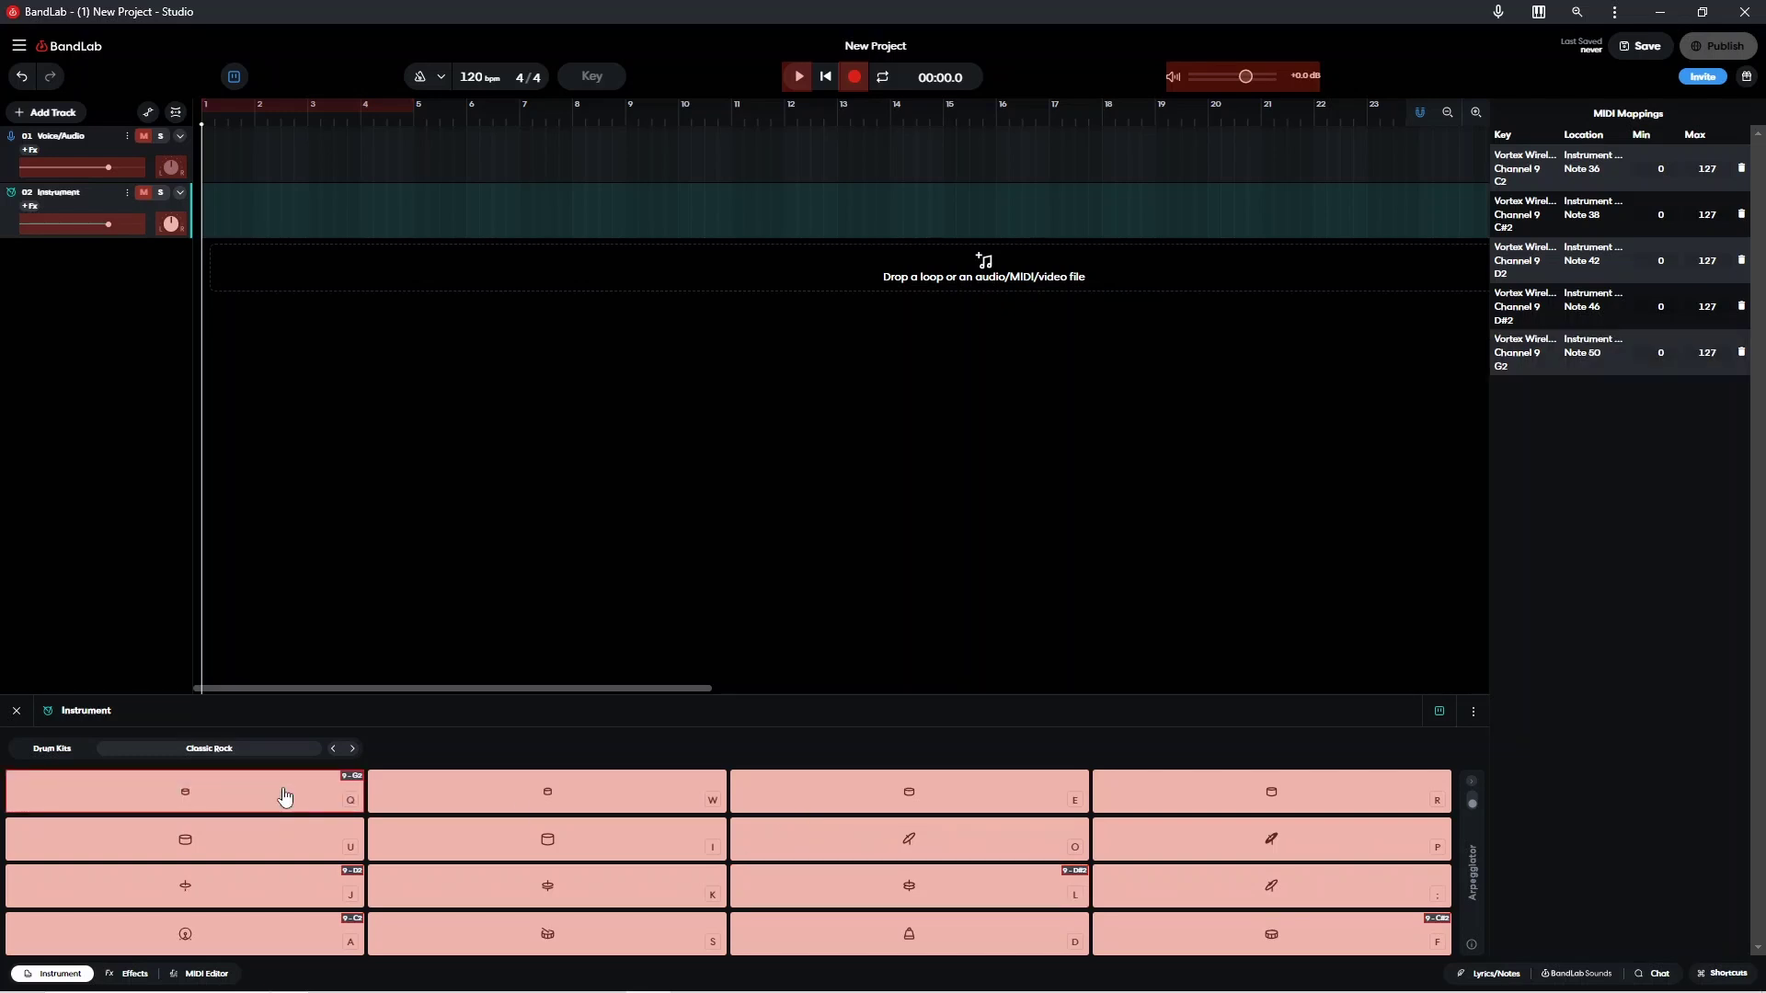
{"action": "left_click", "coordinate": [889, 784]}
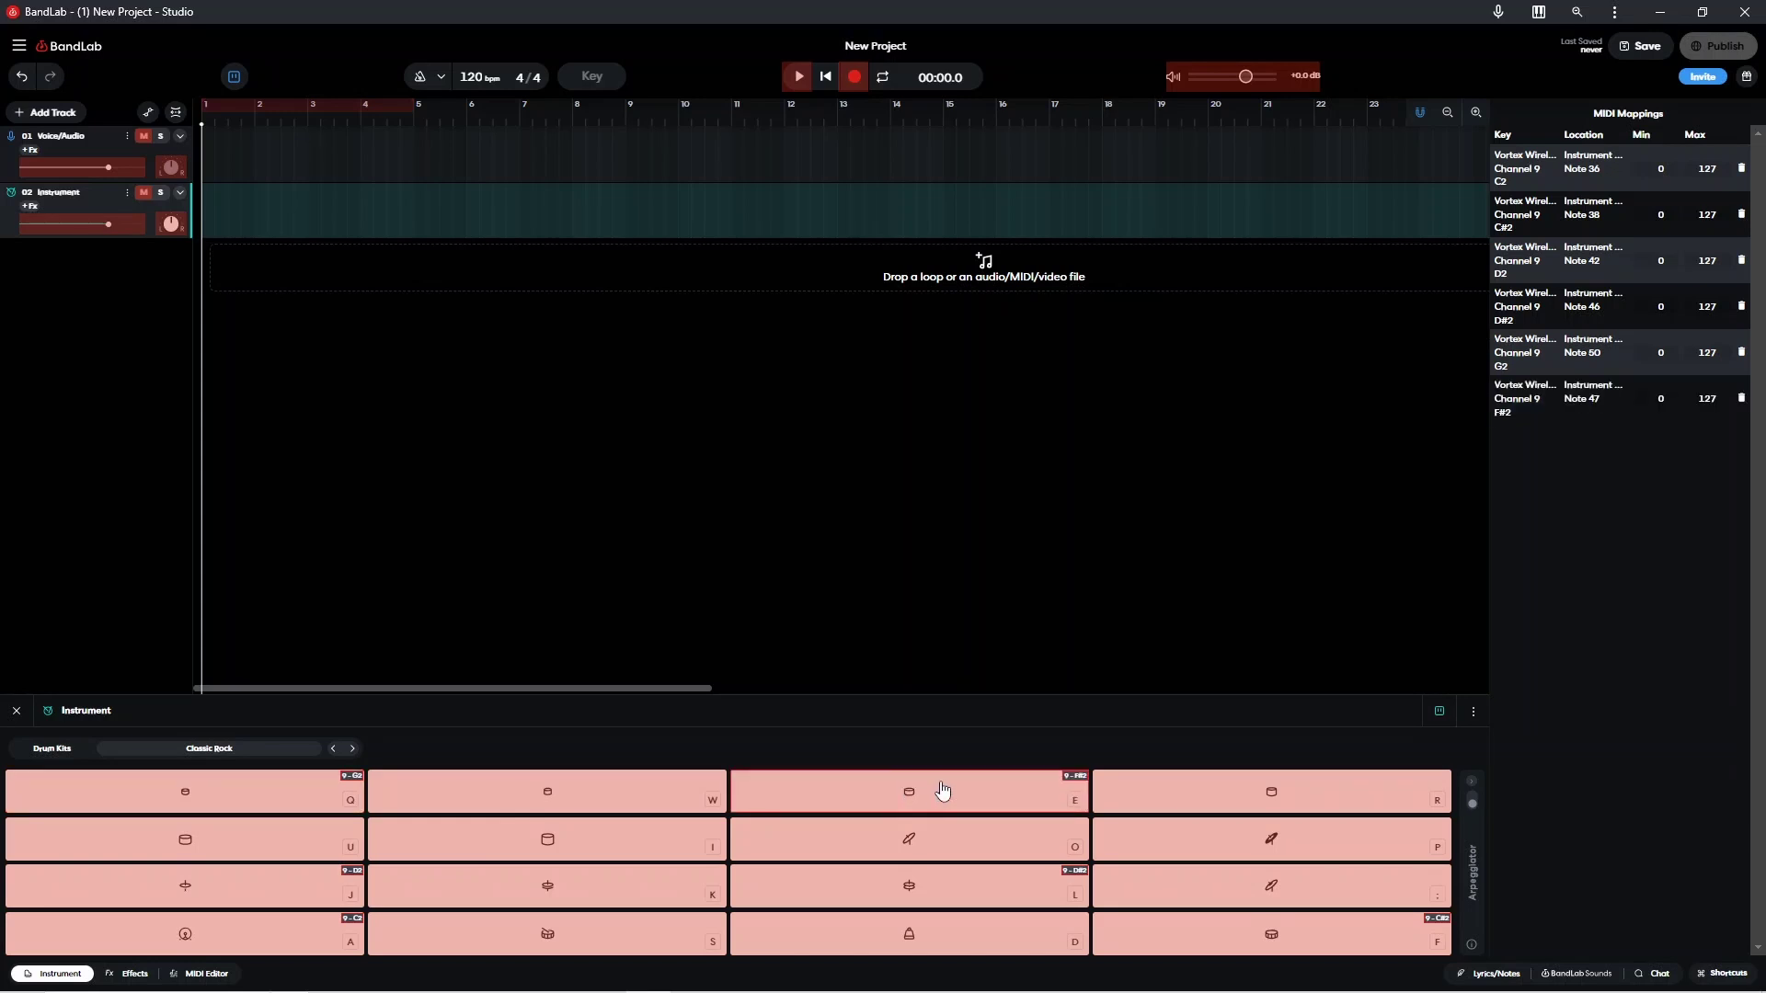
{"action": "left_click", "coordinate": [252, 859]}
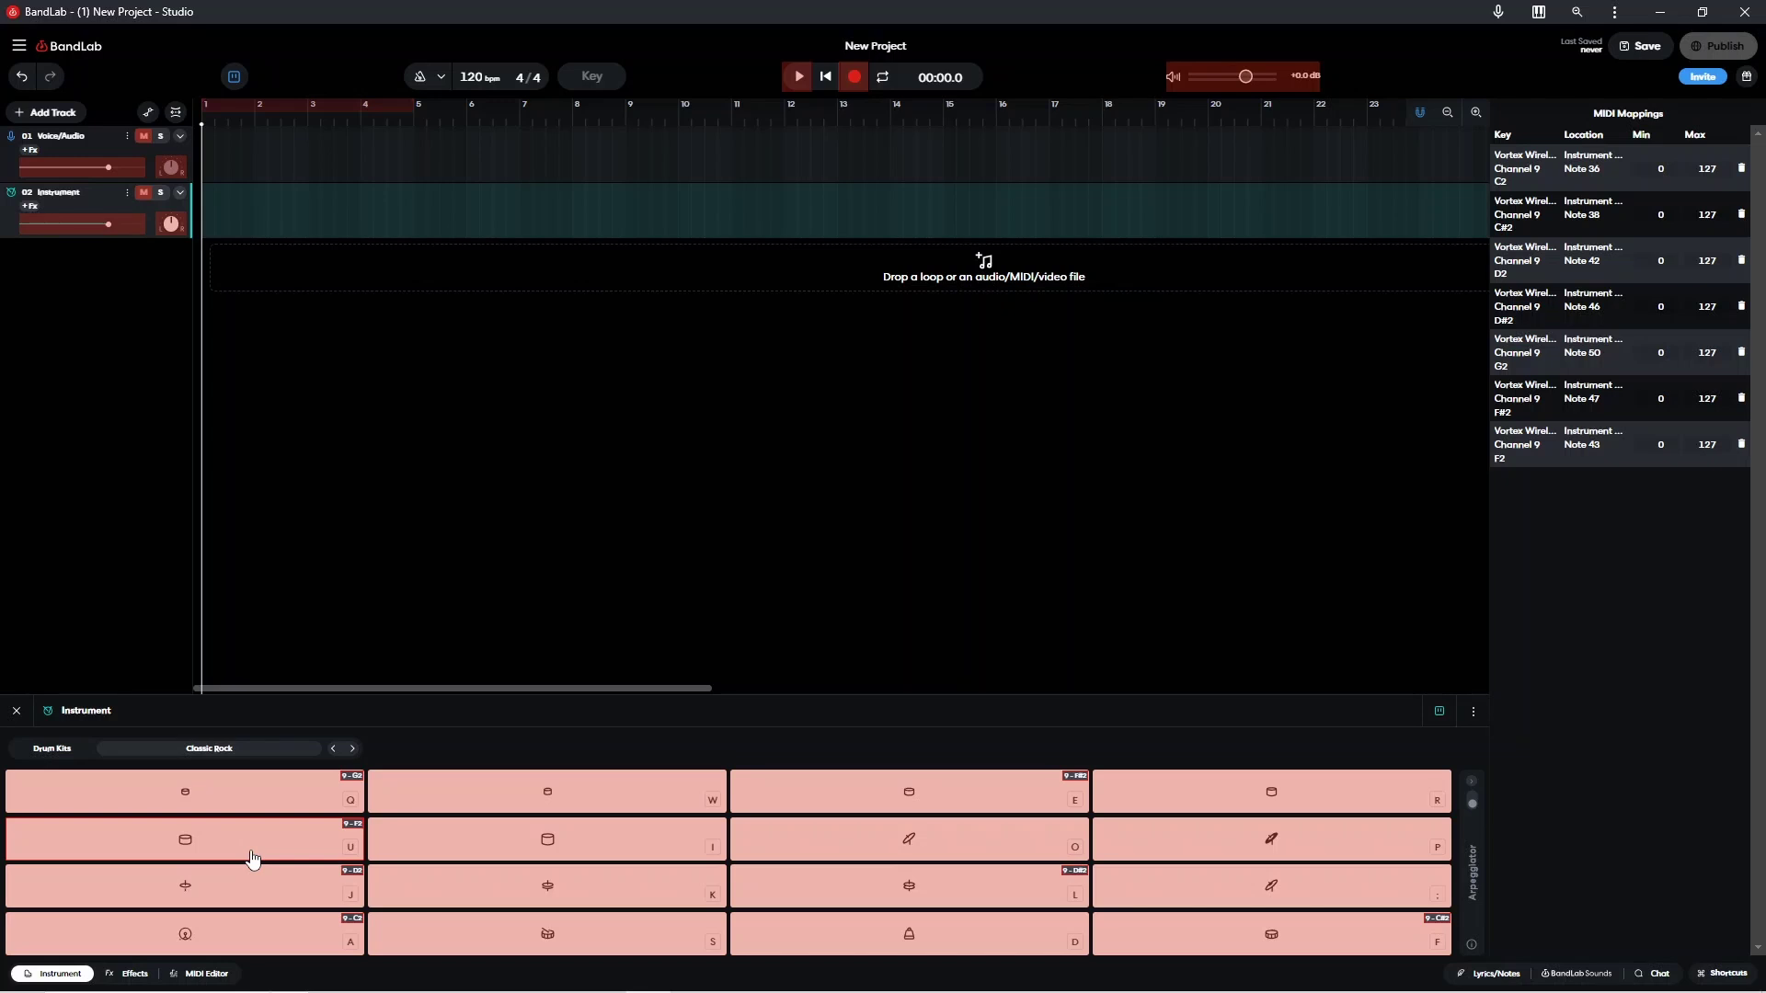
{"action": "left_click", "coordinate": [876, 839]}
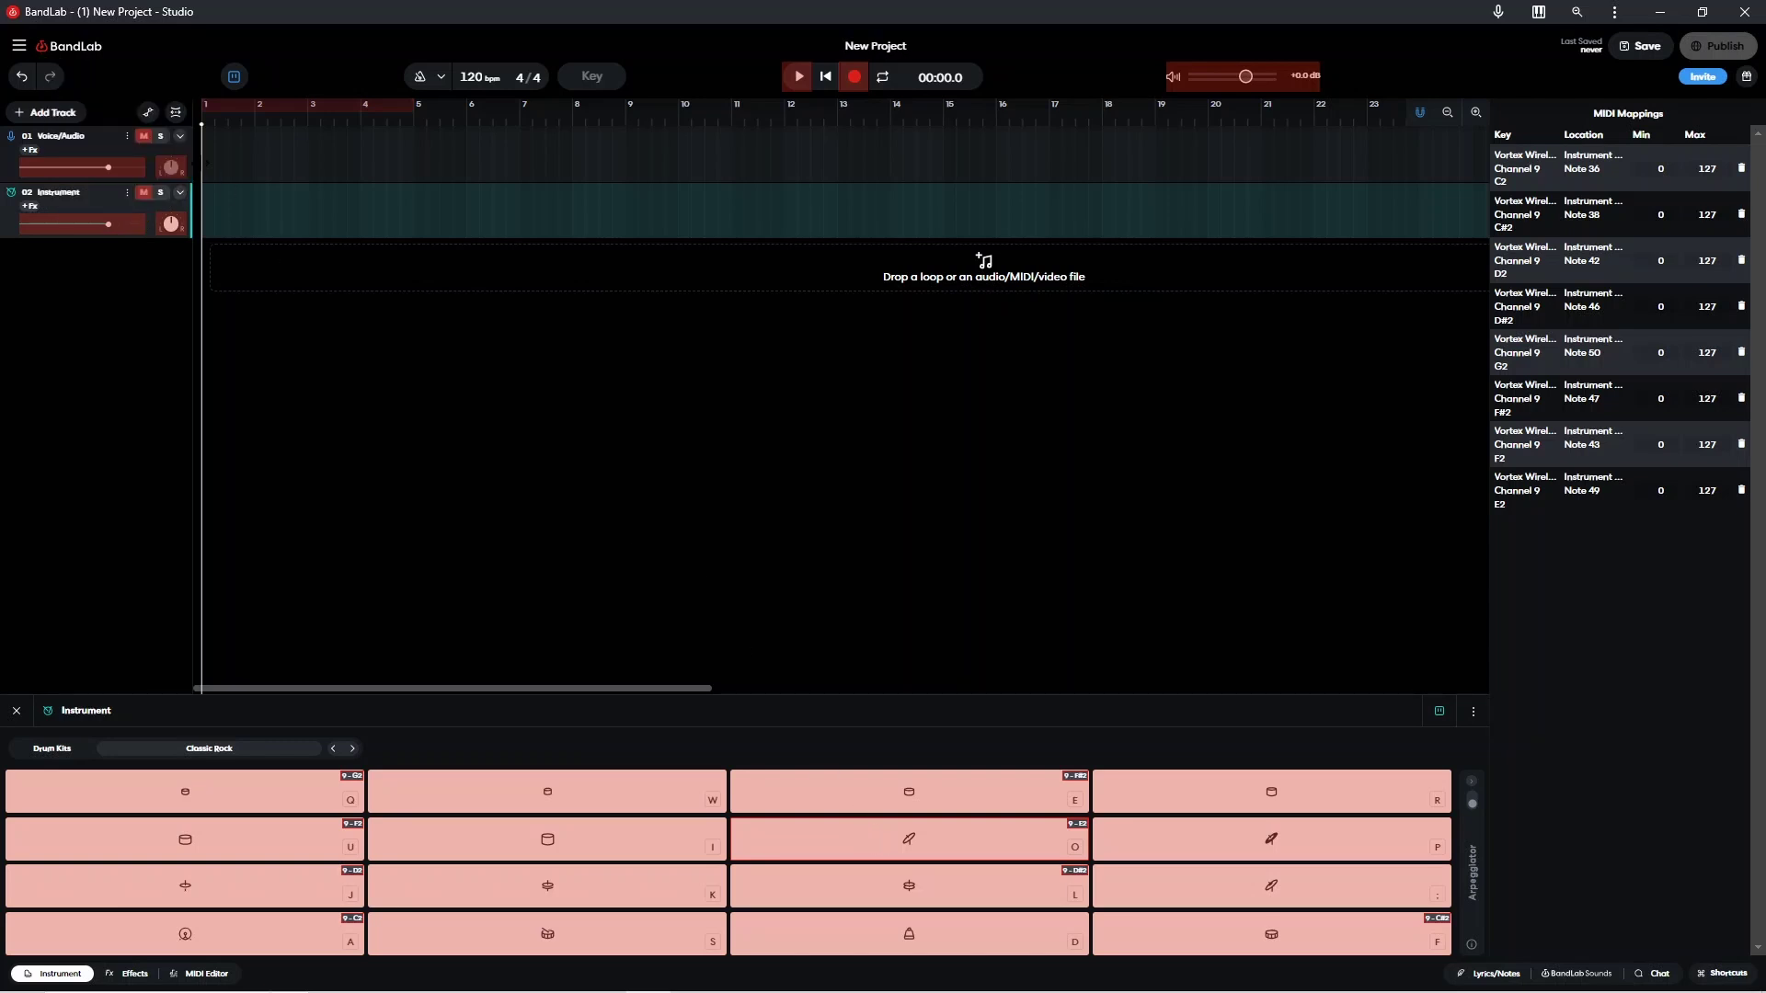
- Turn off MIDI mapping mode via View > MIDI Mappings, keeping all eight mappings
{"action": "left_click", "coordinate": [19, 50]}
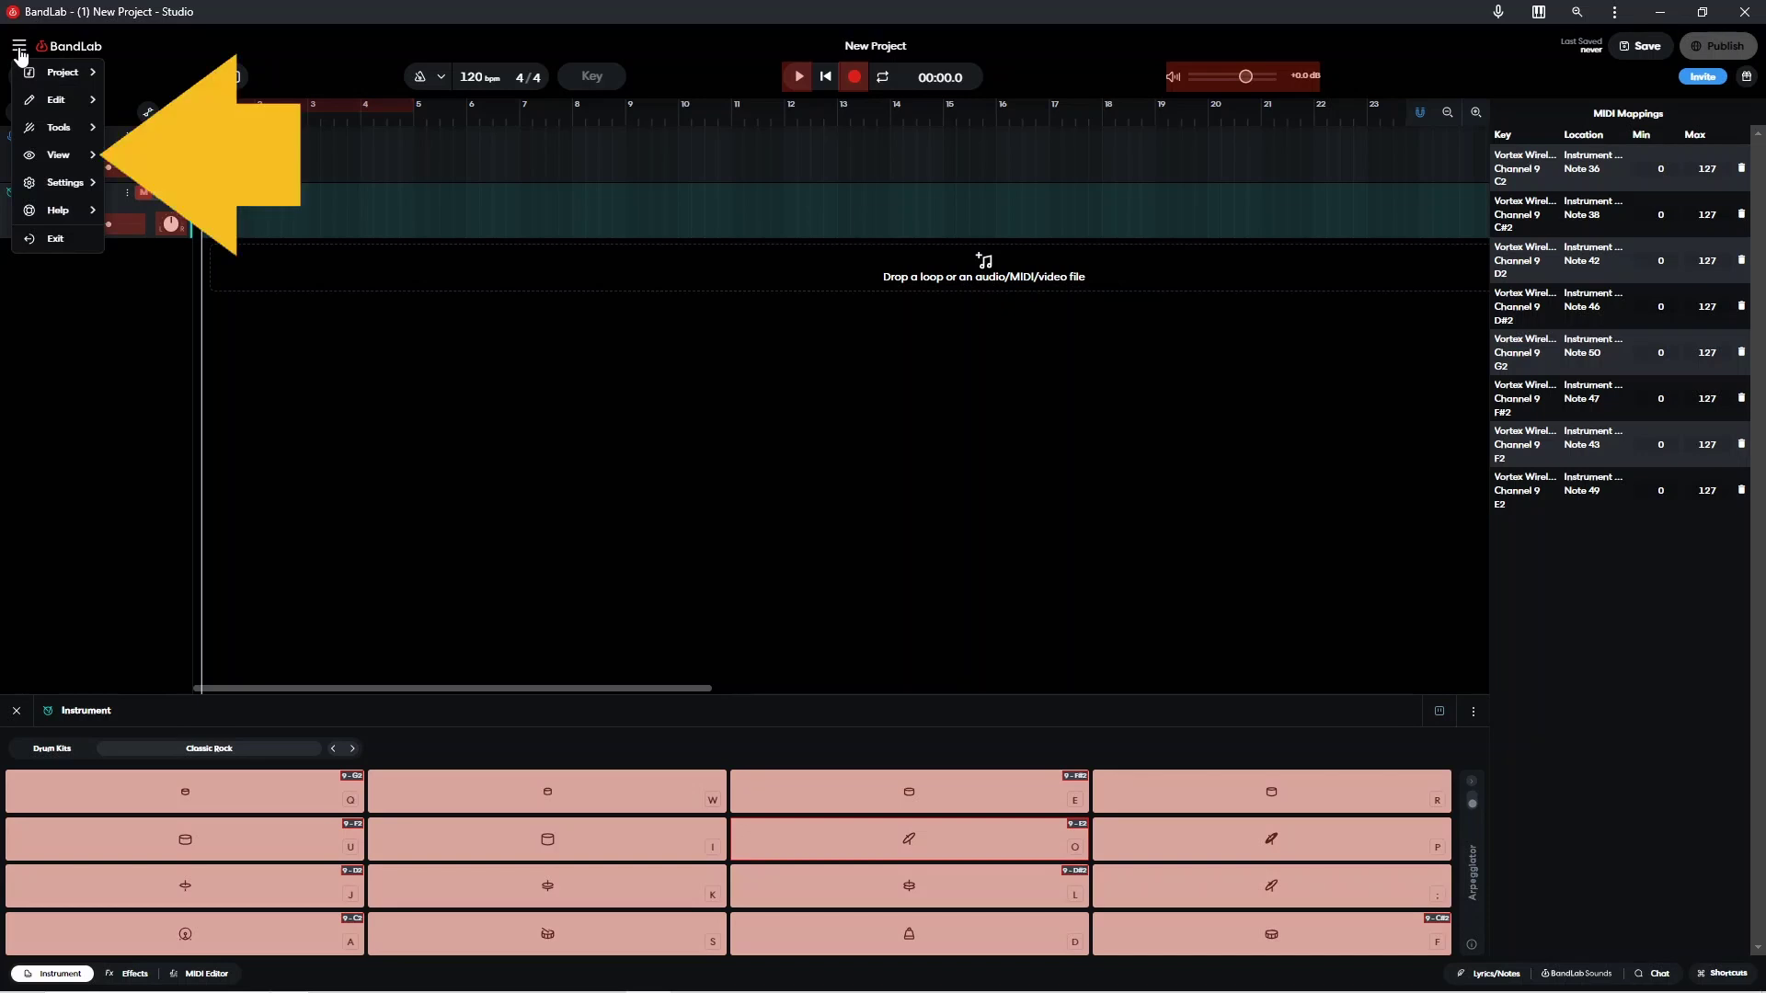
{"action": "mouse_move", "coordinate": [66, 161]}
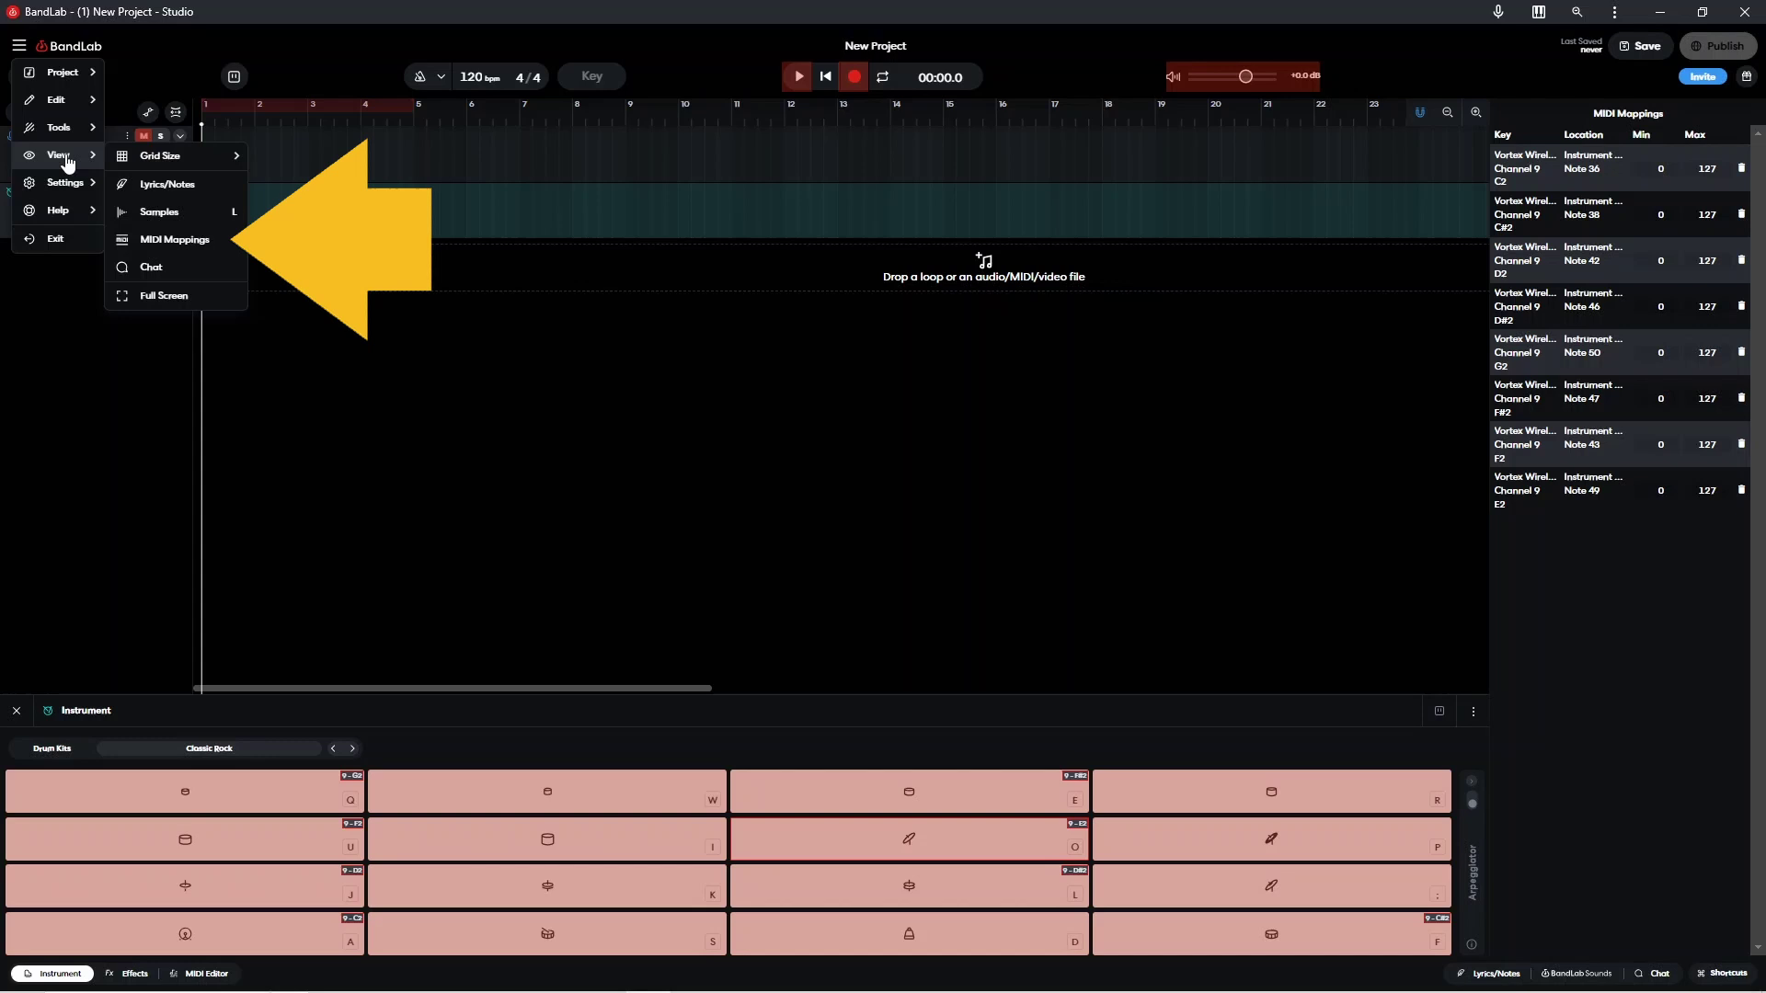
{"action": "left_click", "coordinate": [195, 243]}
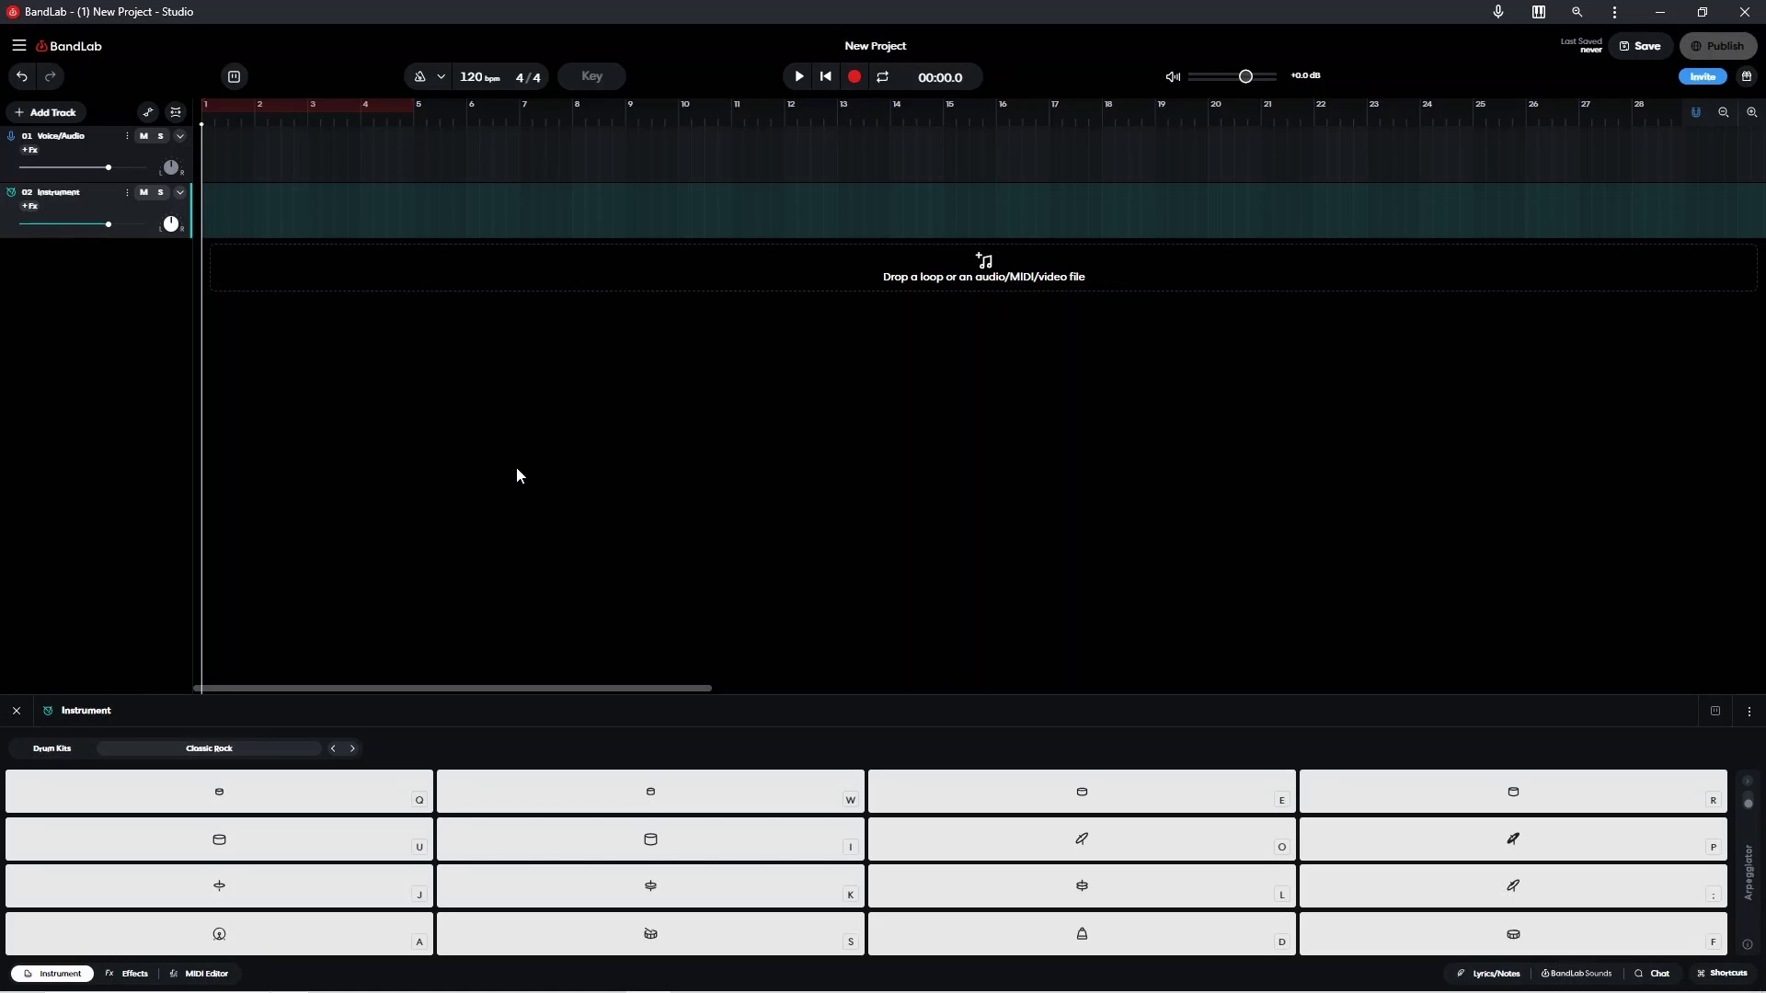
{"action": "key", "text": "a"}
{"action": "key", "text": "a"}
{"action": "key", "text": "a"}
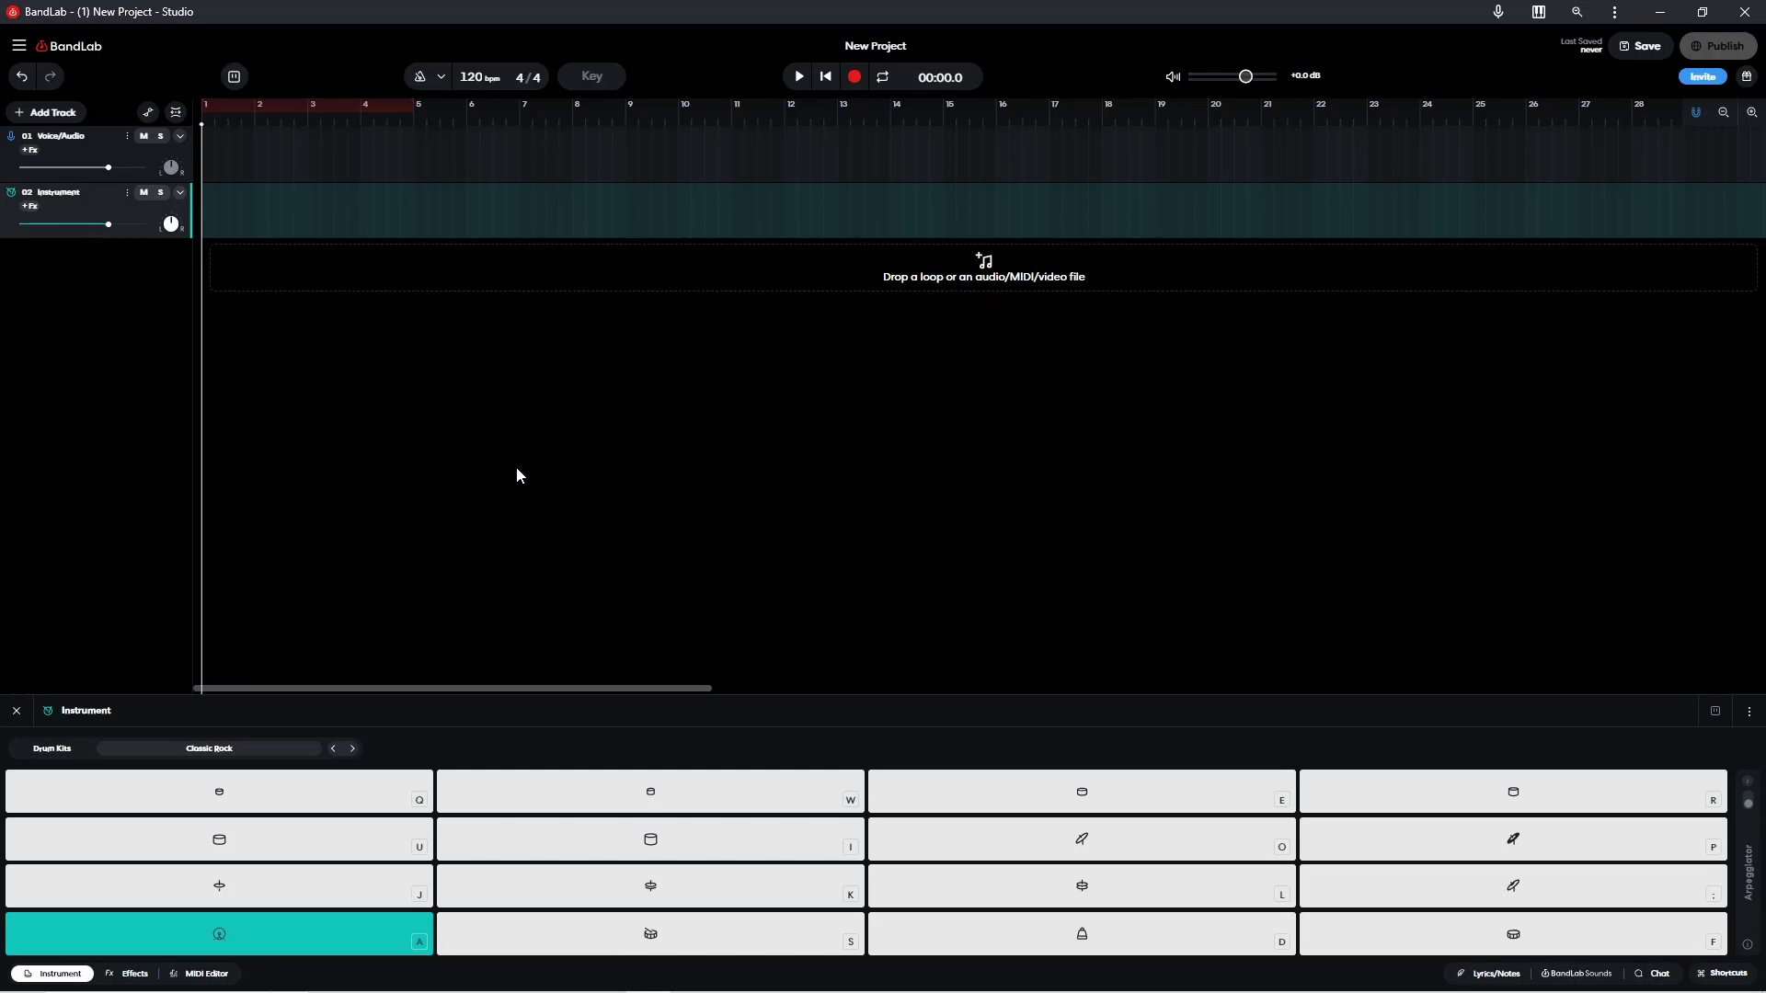
{"action": "key", "text": "f"}
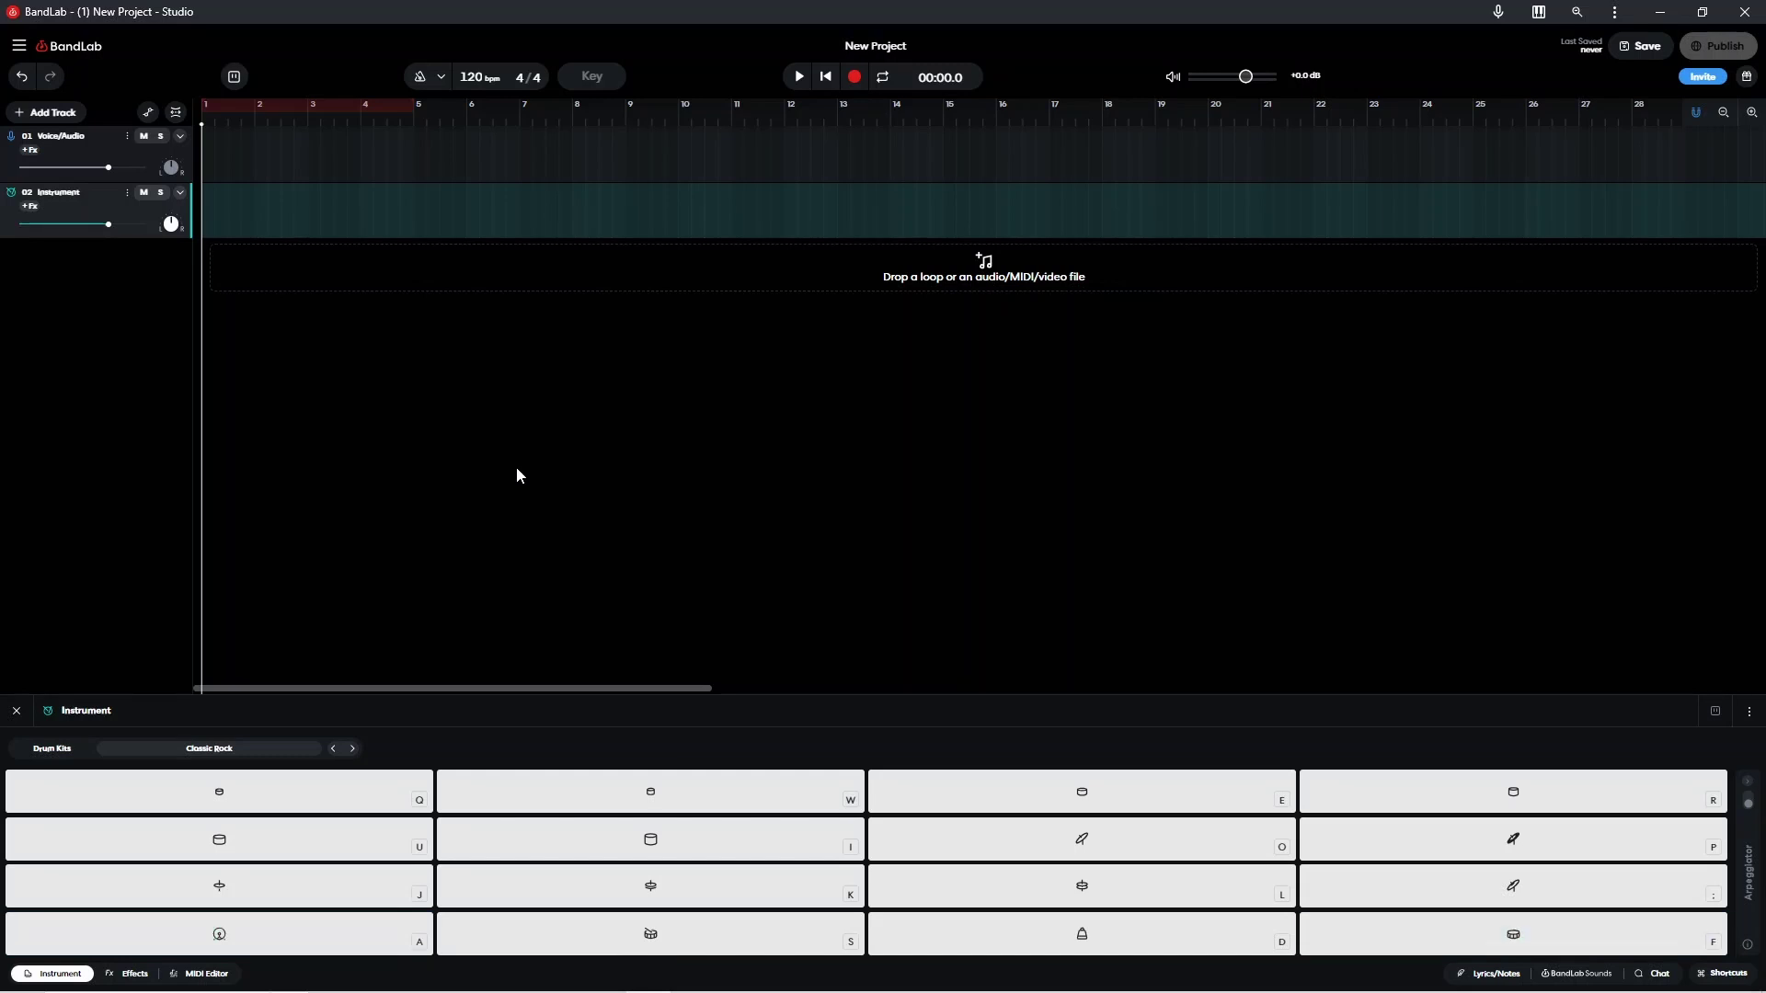
{"action": "key", "text": "q"}
{"action": "key", "text": "e"}
{"action": "key", "text": "u"}
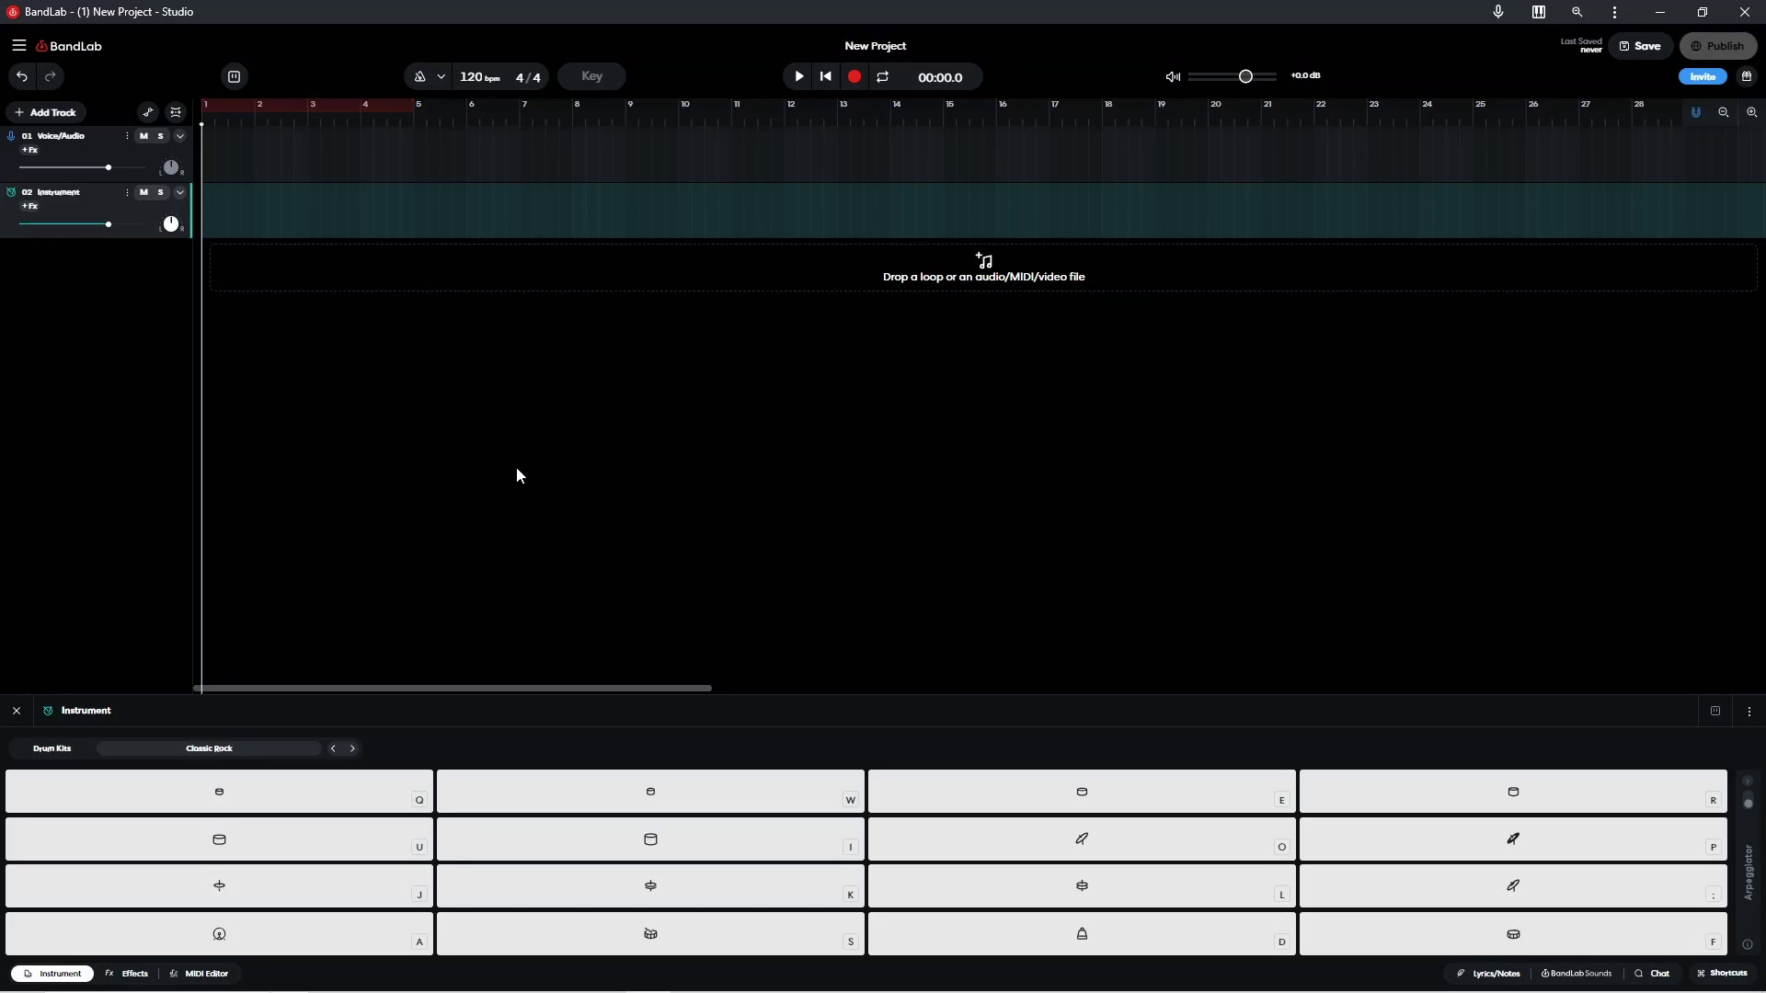